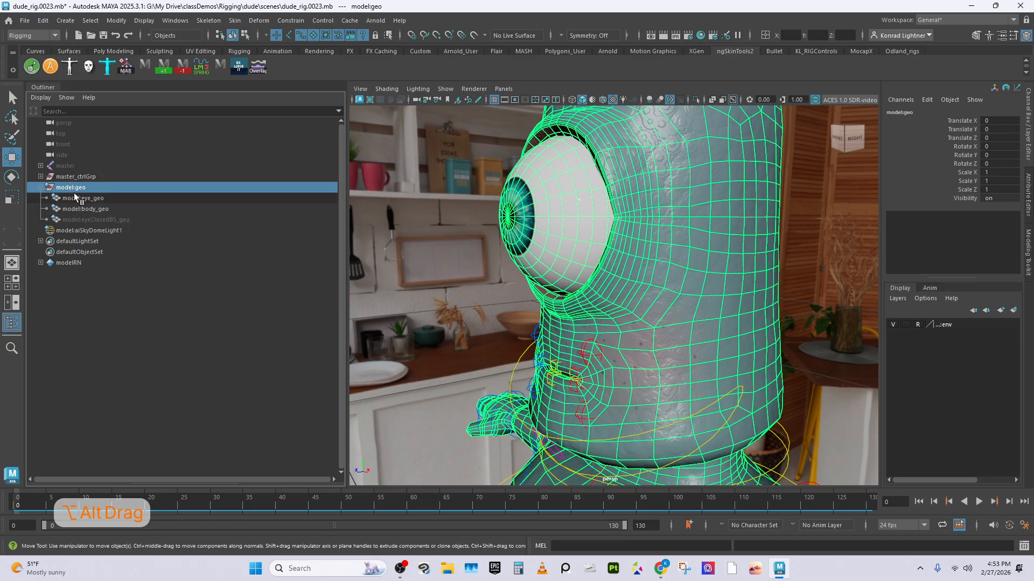
Temporarily show the hidden model:eyeClosedBS_geo mesh, examine its closed-eye shape from several sides, and hide it again.
click(103, 220)
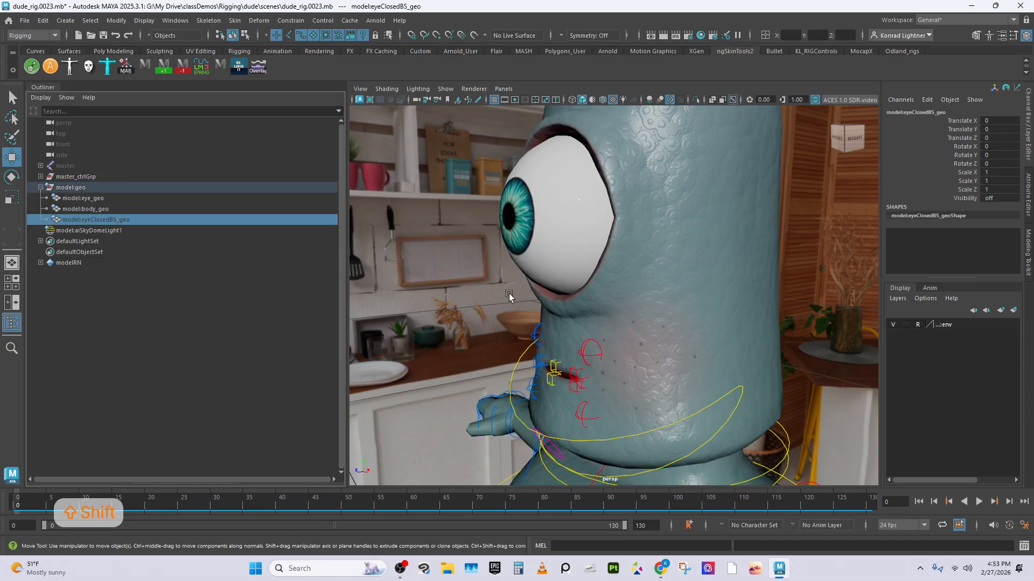
key(shift+h)
alt+drag(556, 308, 681, 356)
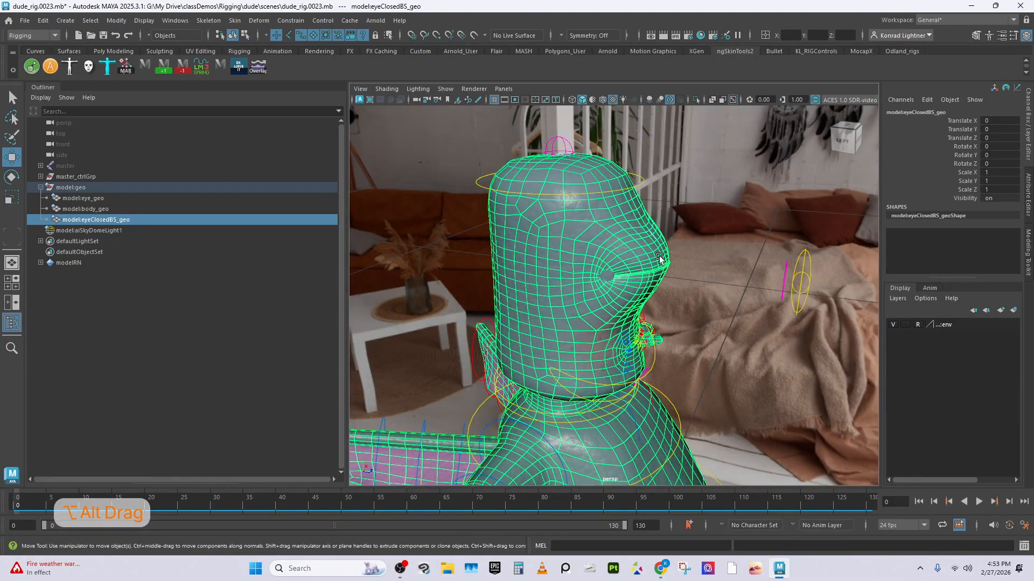
alt+drag(714, 303, 518, 280)
alt+right_drag(457, 263, 548, 272)
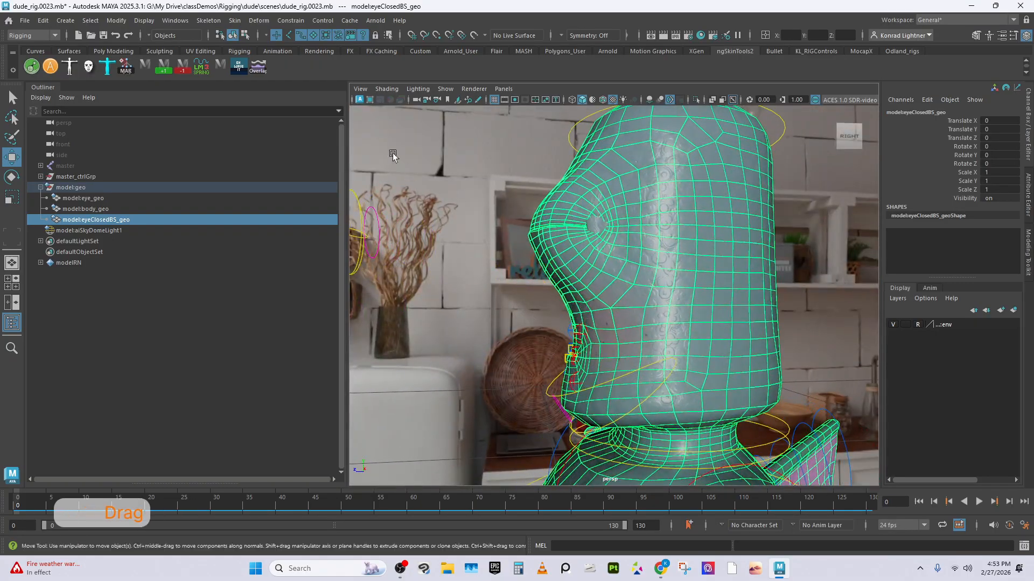
click(160, 52)
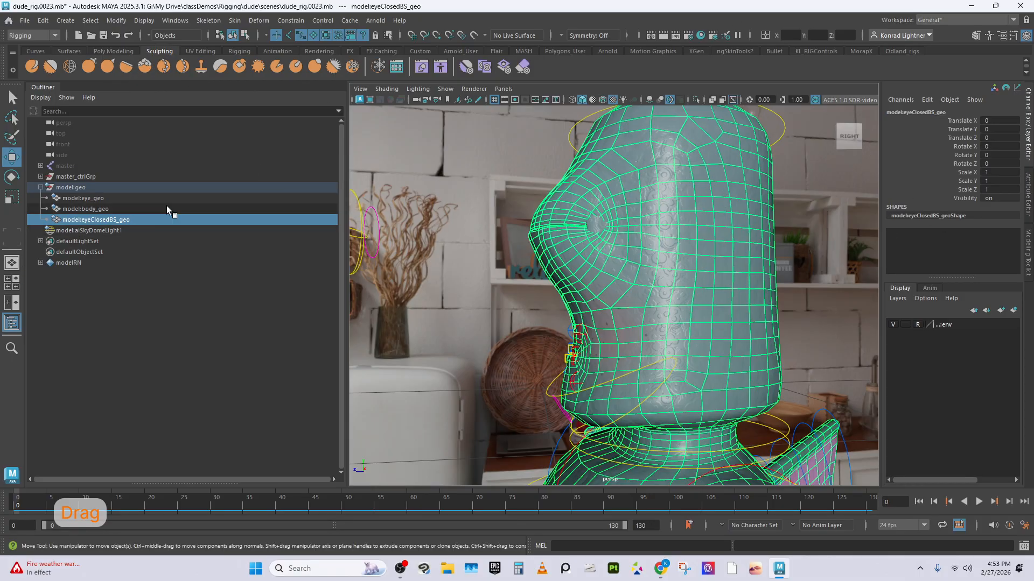
click(114, 51)
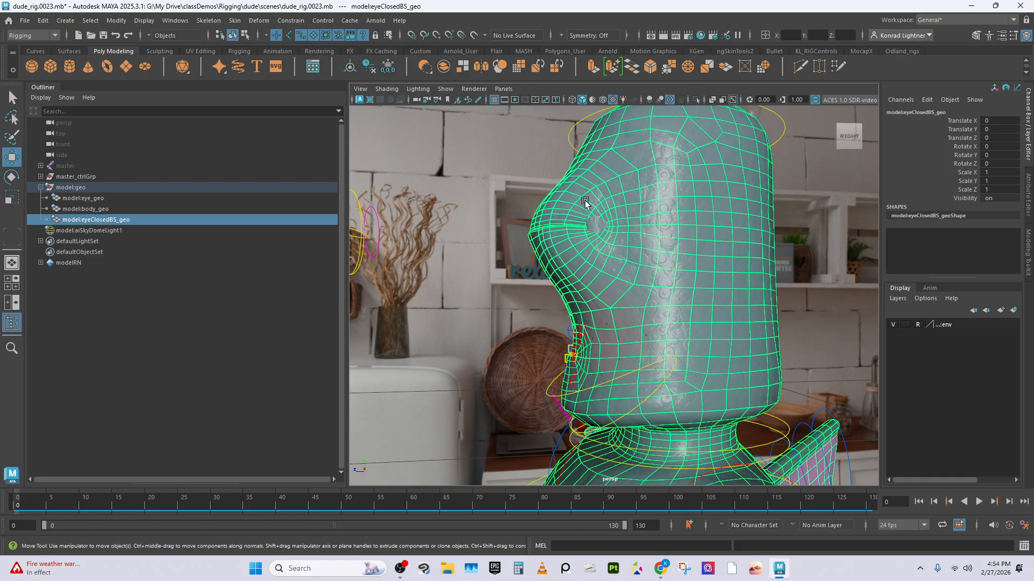
key(ctrl)
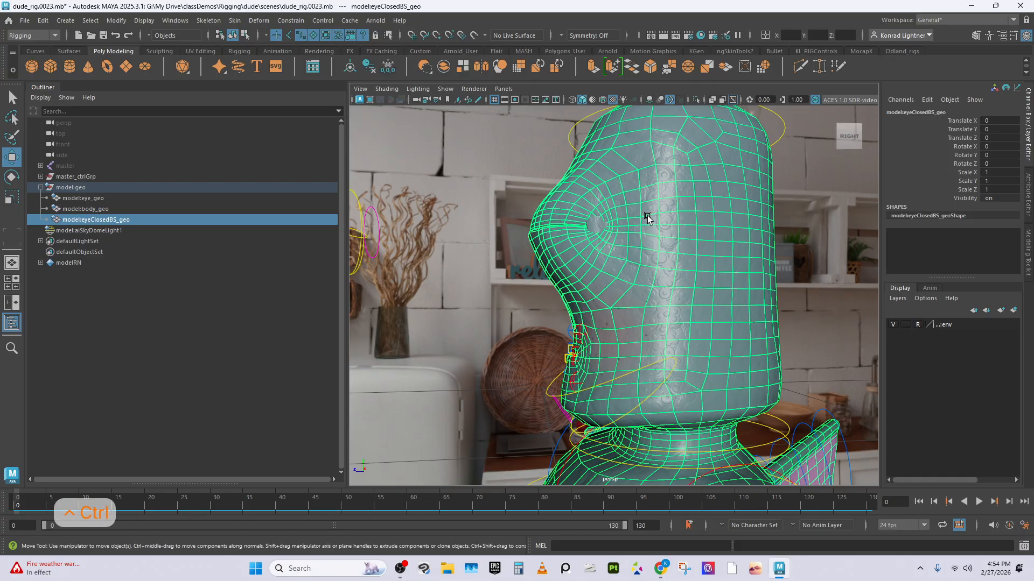
key(ctrl+h)
alt+drag(649, 218, 670, 232)
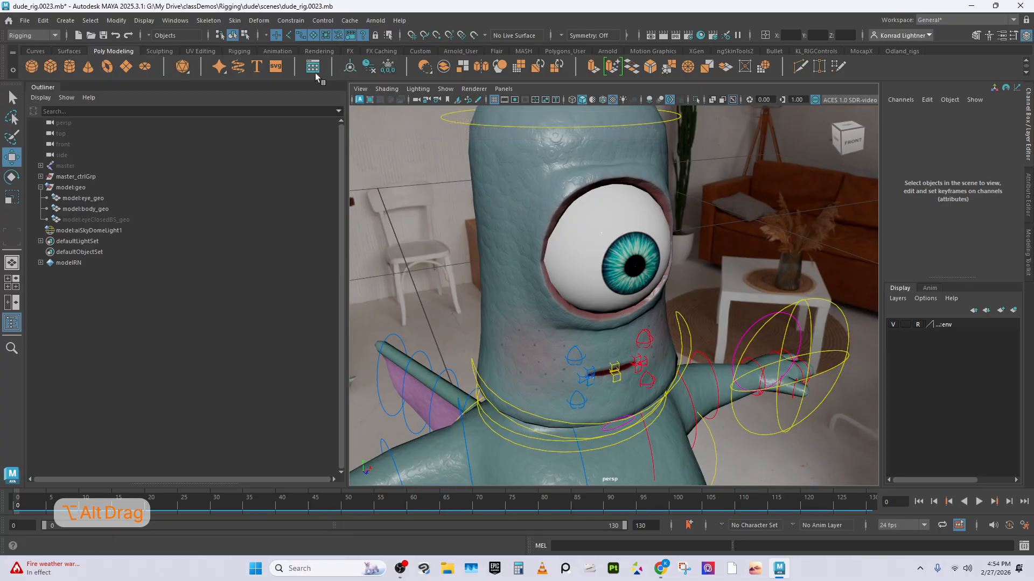
Create a blend shape with model:body_geo as the target and model:eyeClosedBS_geo as the base, and check the body's inputs.
click(259, 20)
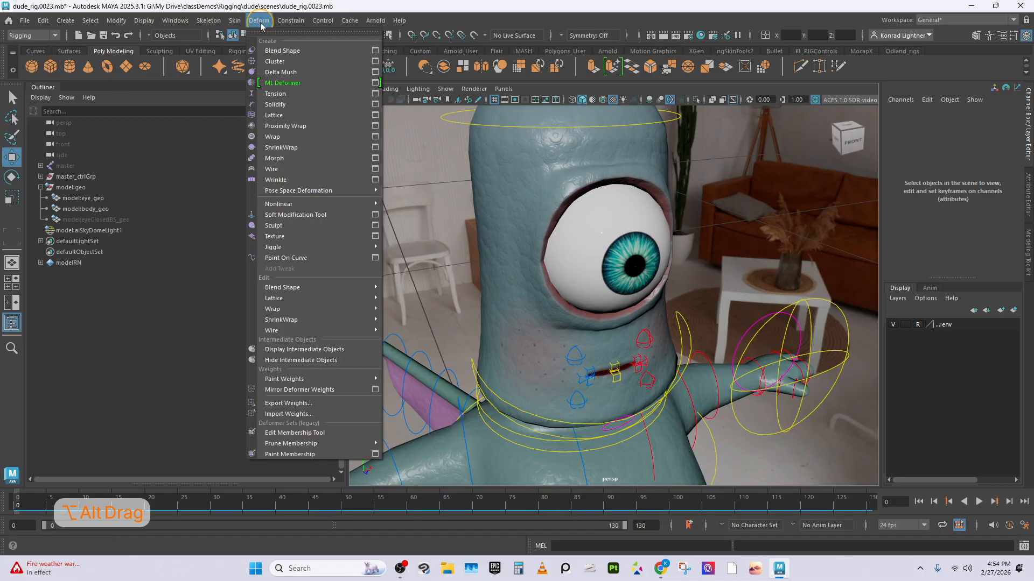
click(375, 50)
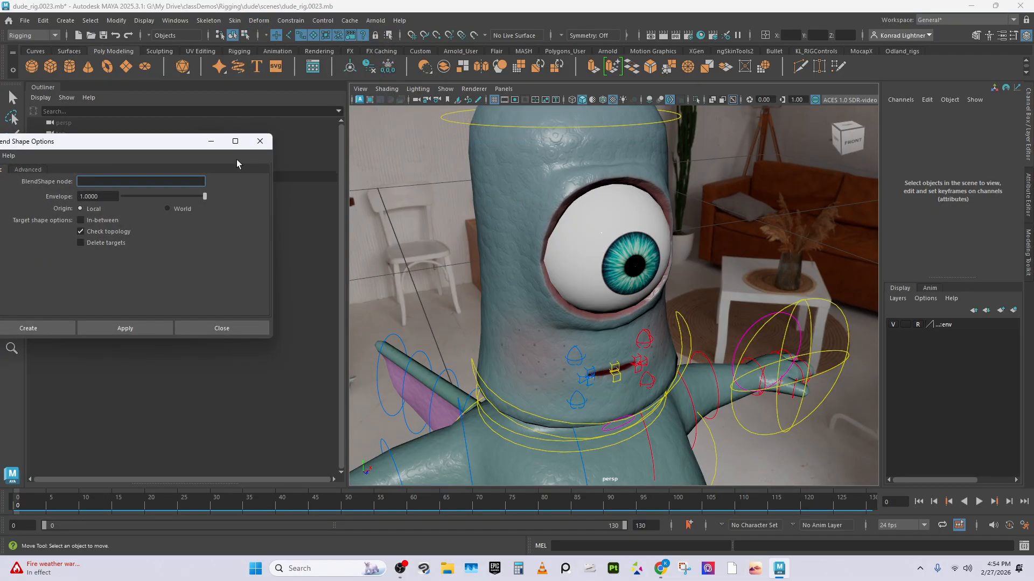
drag(168, 147, 464, 94)
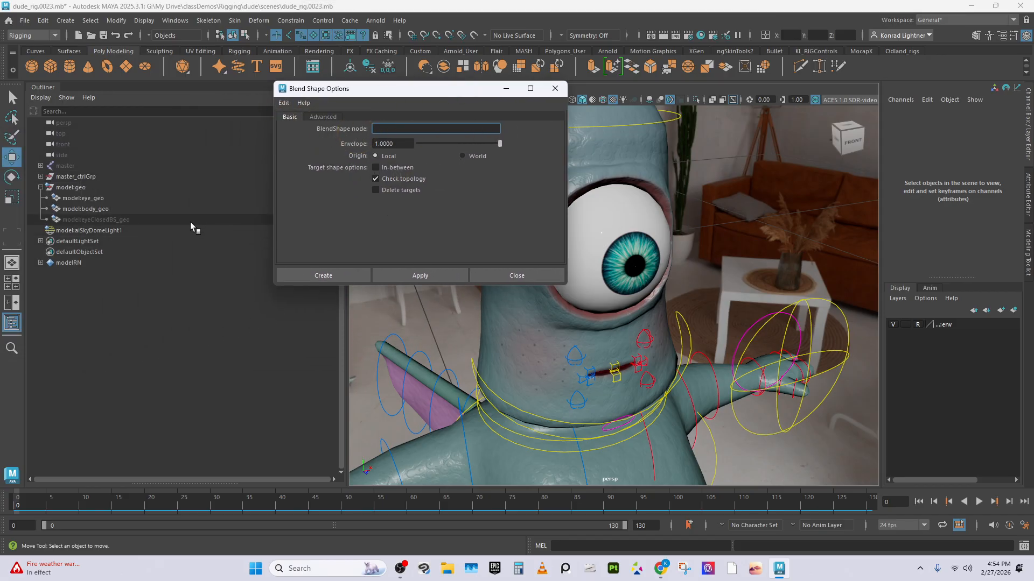
click(128, 210)
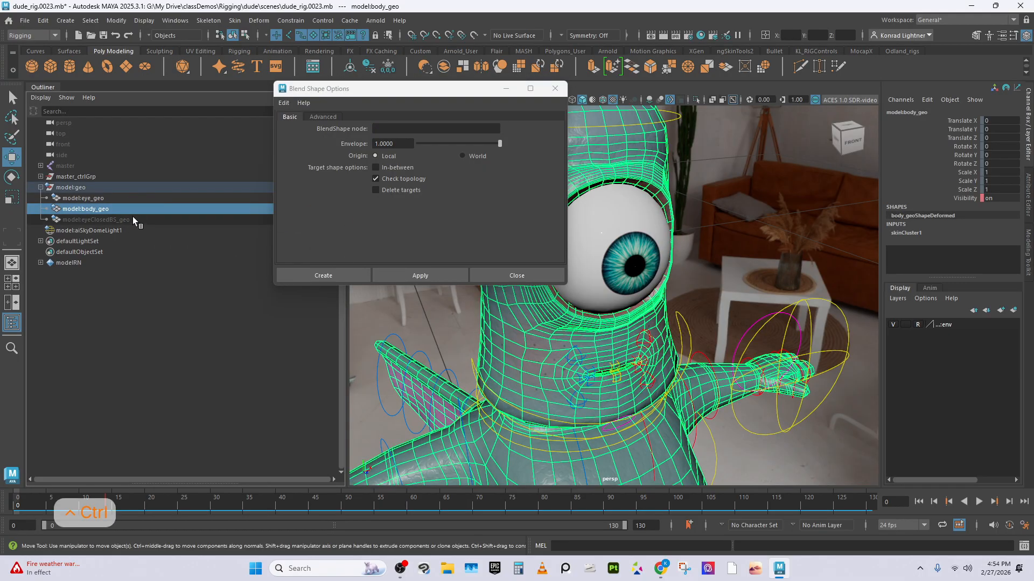
ctrl+click(137, 220)
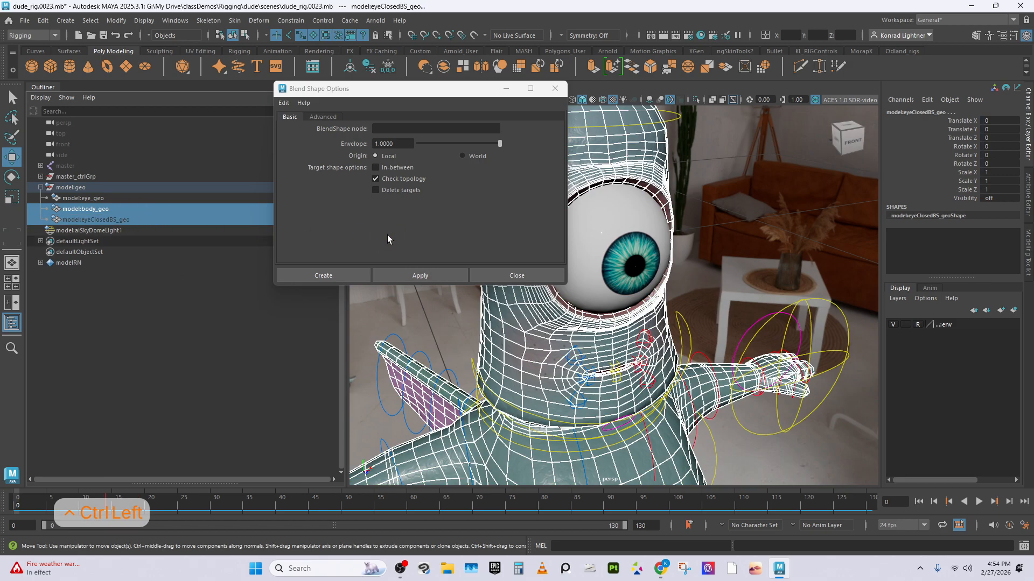
click(426, 275)
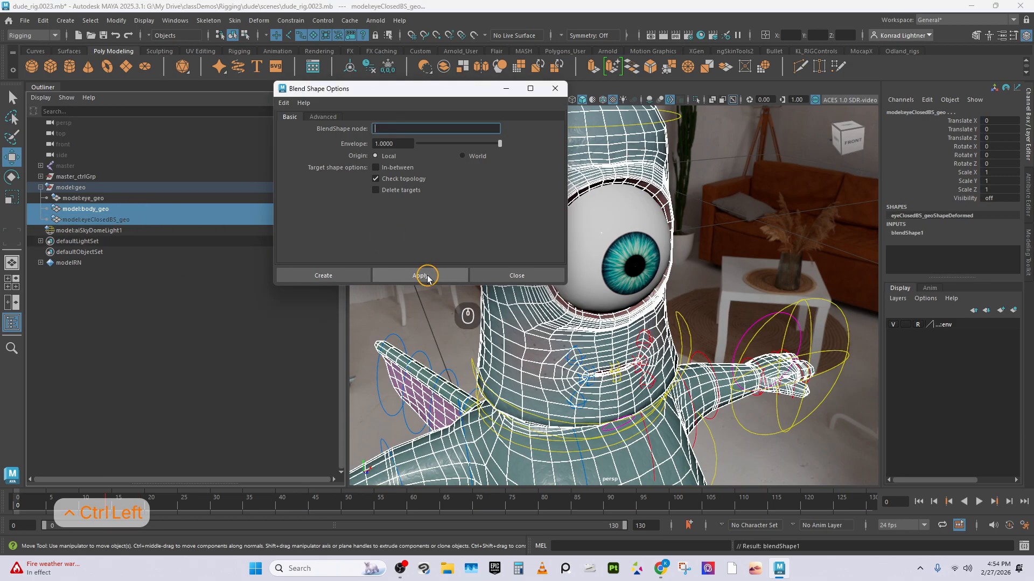
click(105, 209)
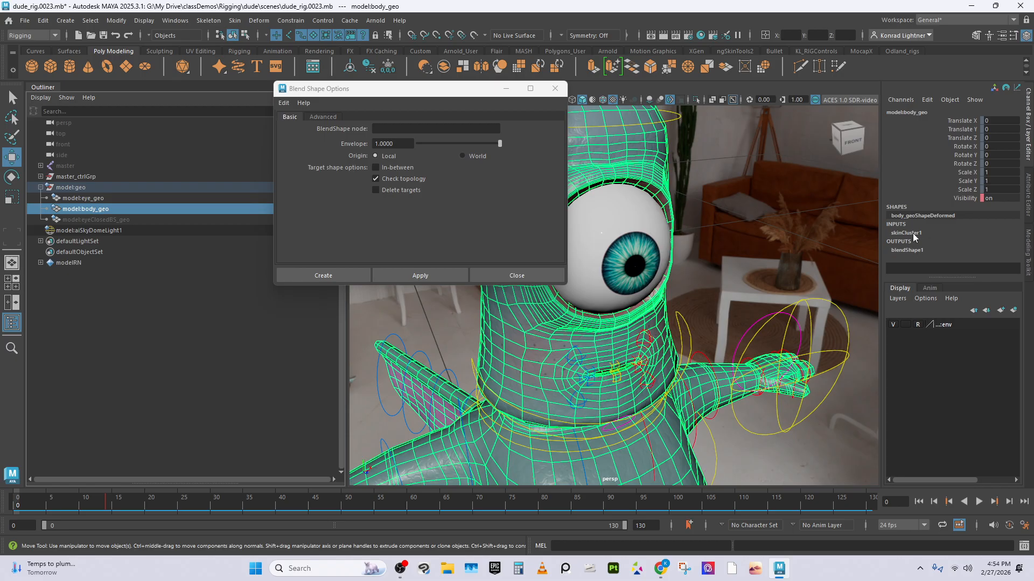
key(ctrl+z)
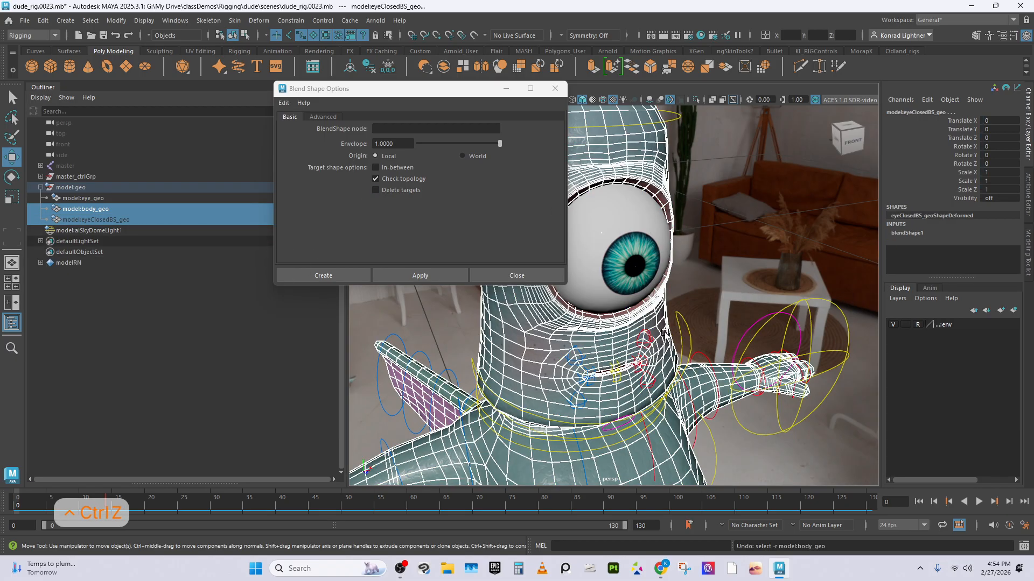
Create a blend shape with model:eyeClosedBS_geo as the target and model:body_geo as the base, using local origin and topology checking.
click(129, 219)
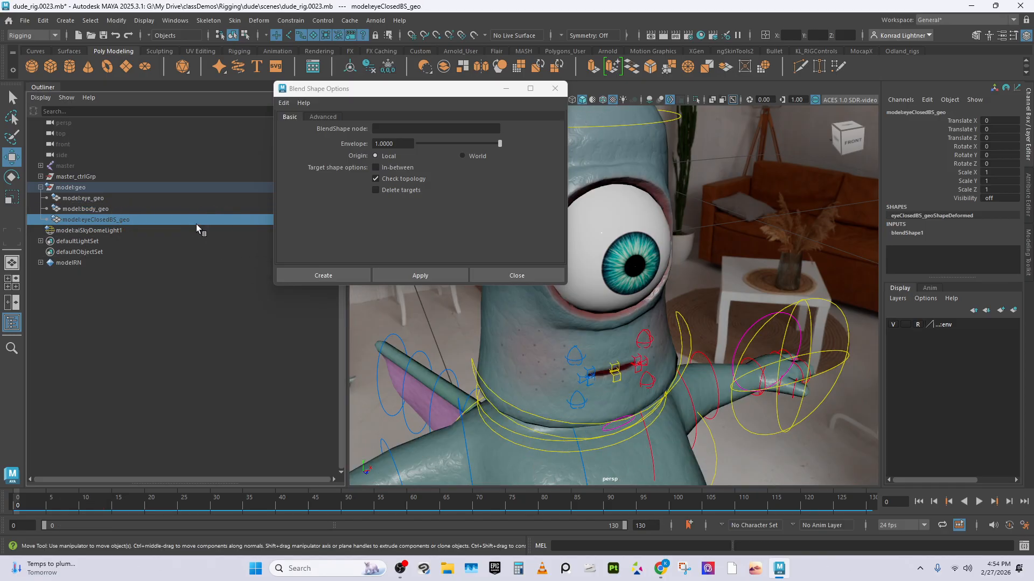
ctrl+click(108, 210)
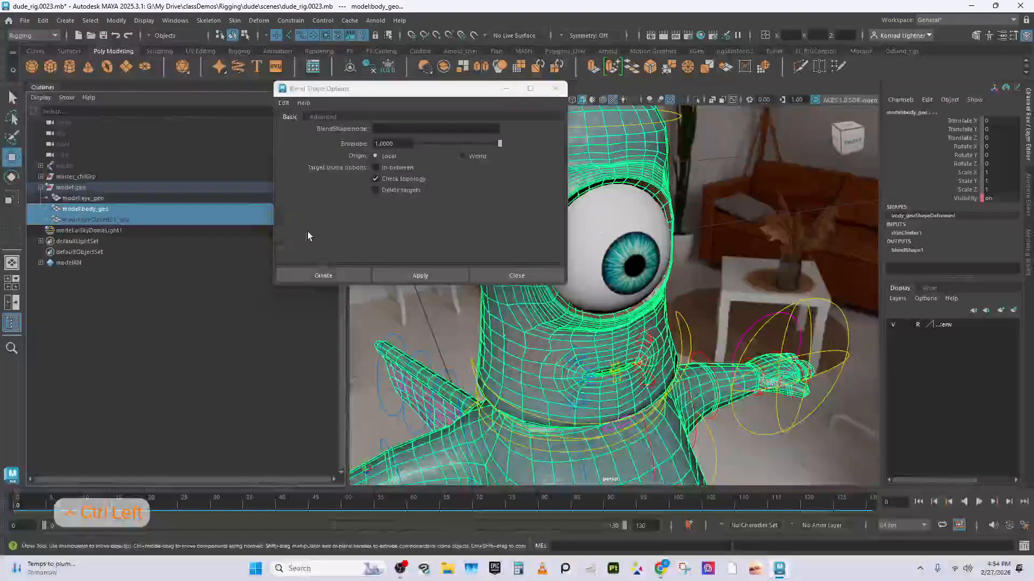
click(436, 272)
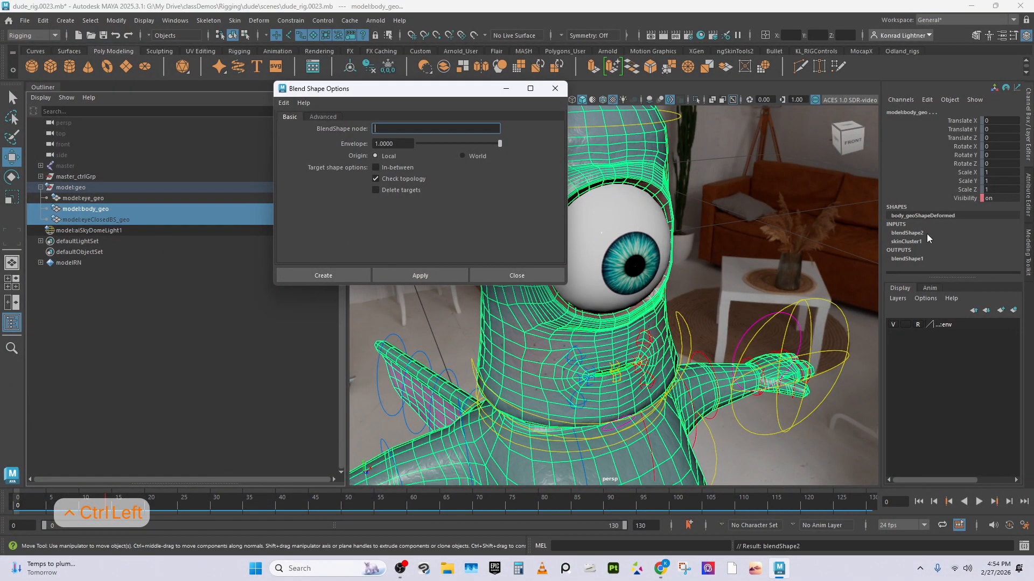
click(555, 88)
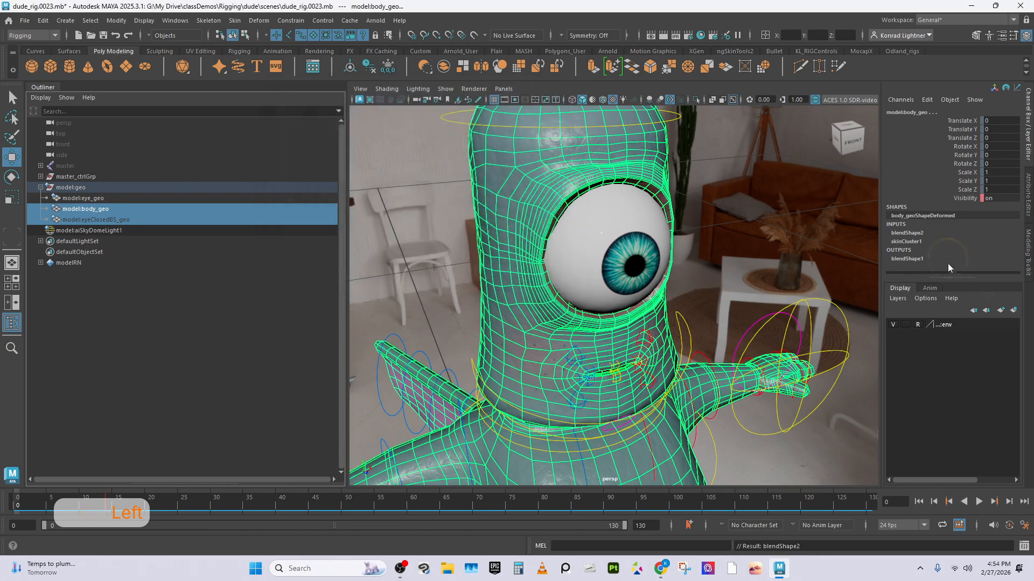
Rename the body's blend shape input node to blinkBS and try out its eyeClosedBS_geo weight.
click(914, 232)
double_click(918, 233)
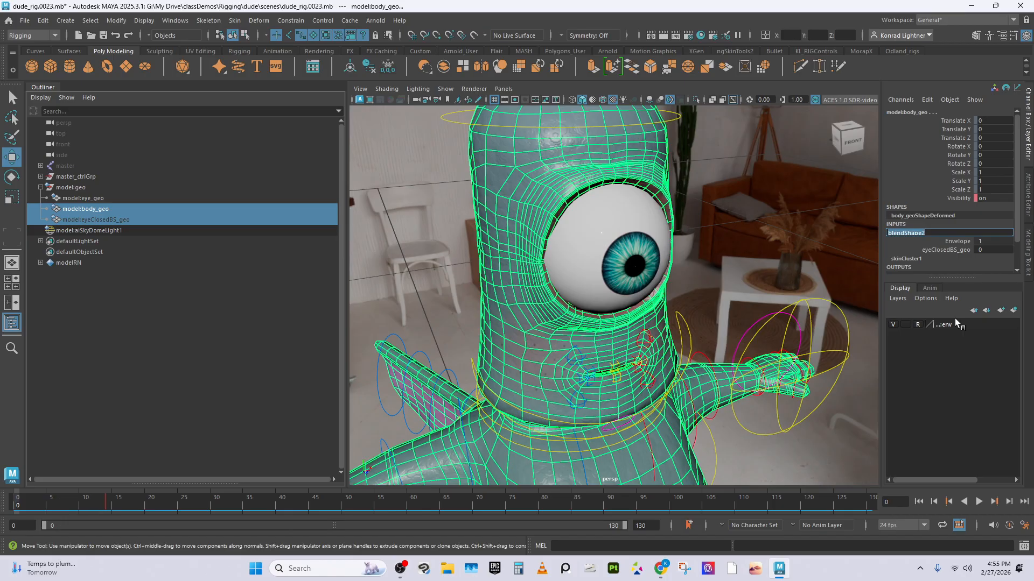
text(blinkBS)
key(Return)
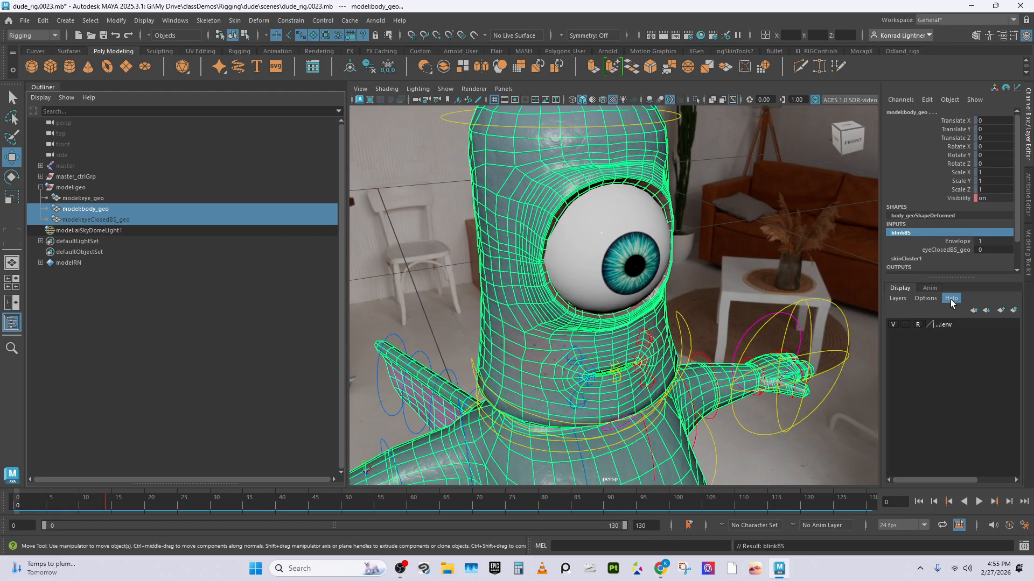
click(942, 250)
middle_drag(621, 256, 611, 280)
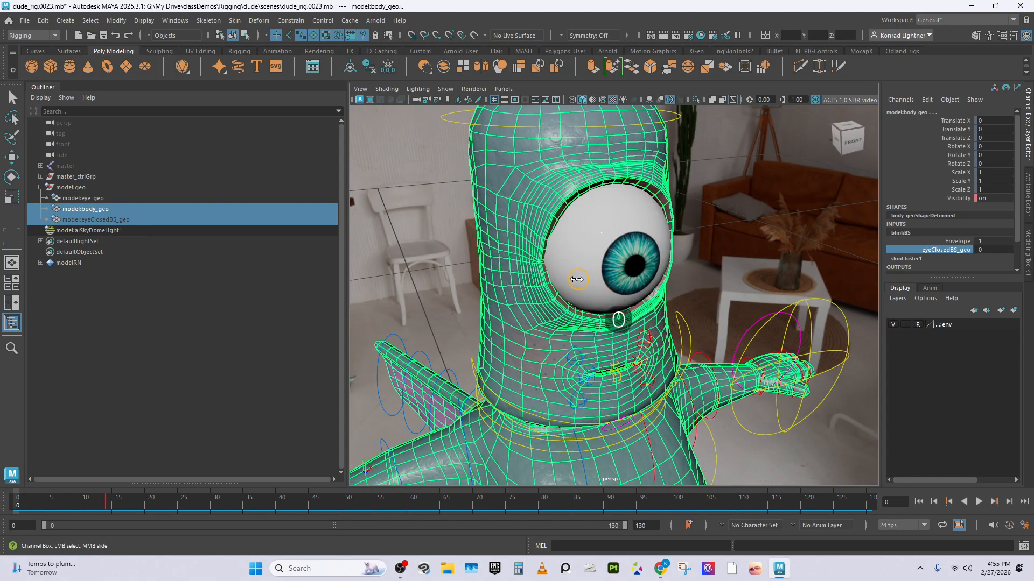
Add a keyable float attribute named blink, with minimum and maximum limits, to the eye_ctrl control.
alt+drag(612, 280, 696, 293)
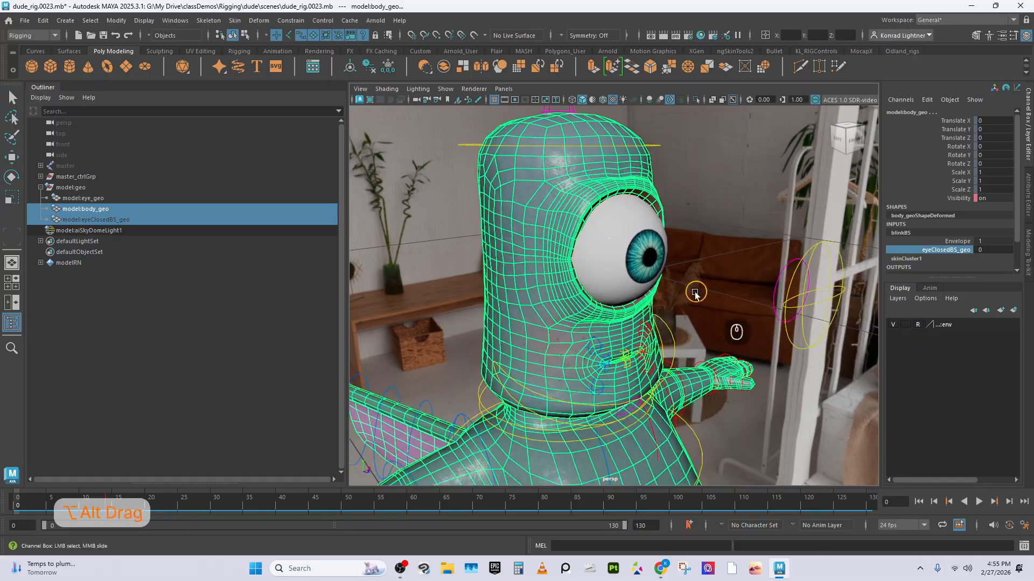
click(812, 249)
key(w)
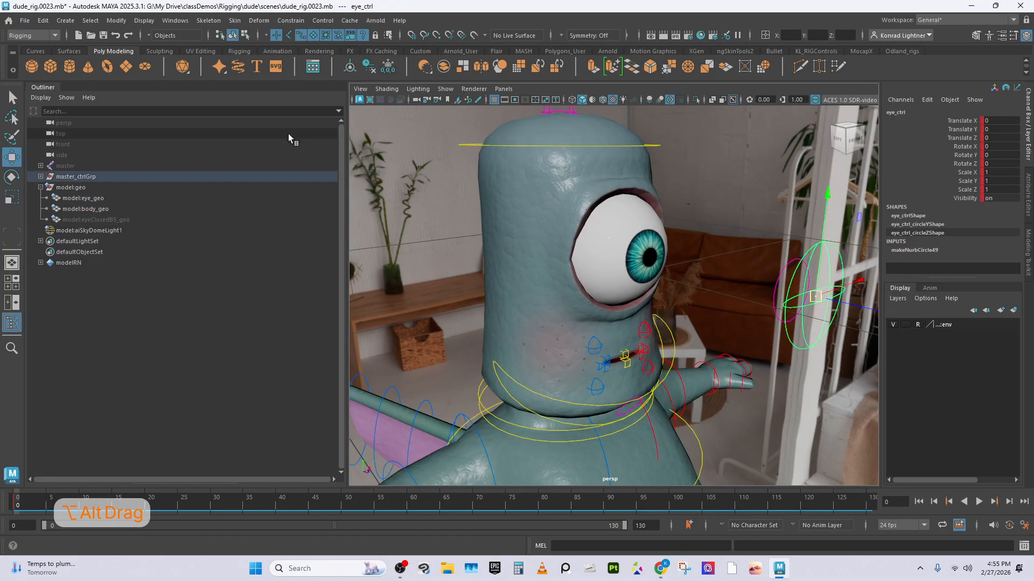
click(117, 22)
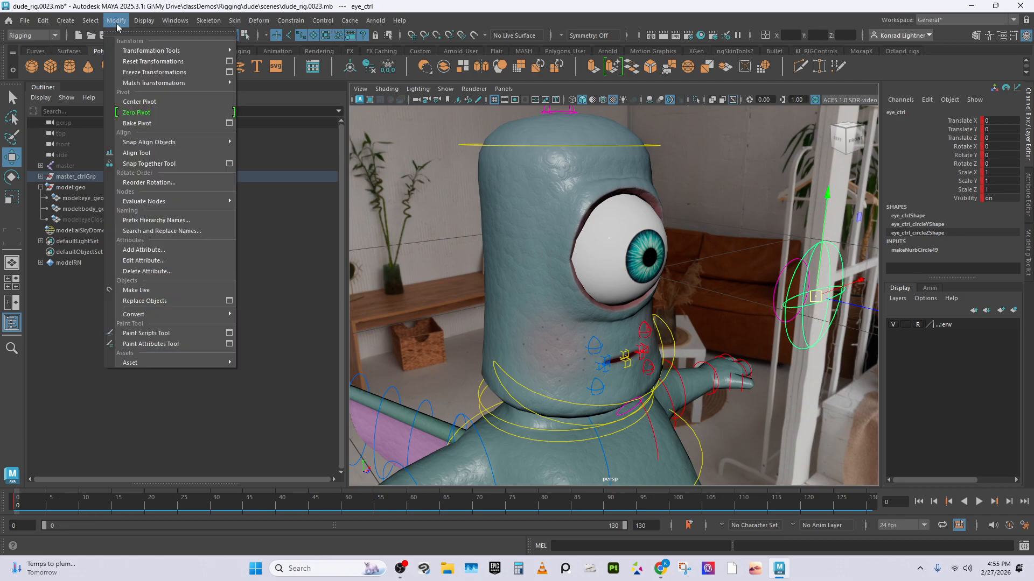
click(144, 249)
drag(819, 182, 643, 175)
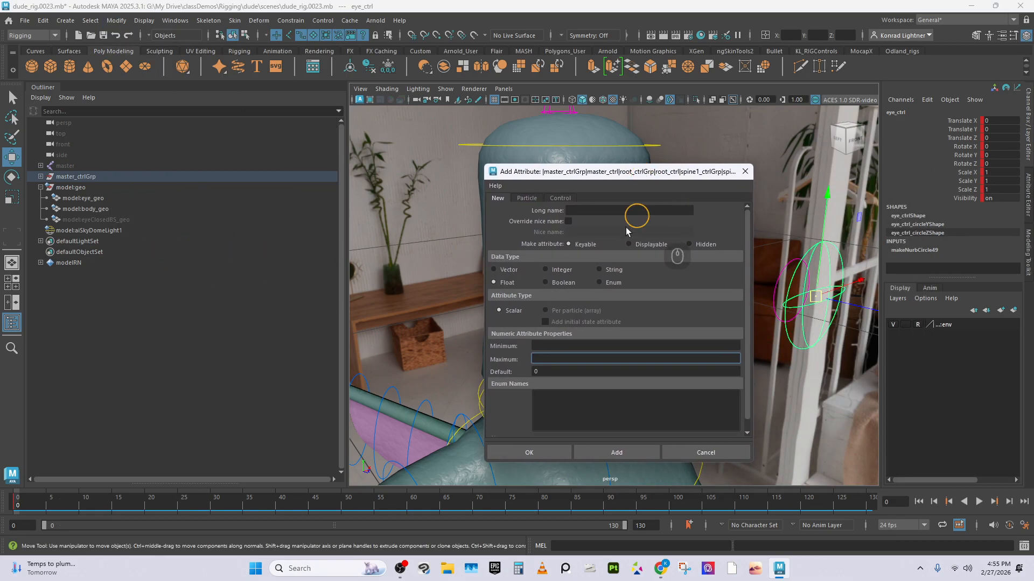
click(642, 210)
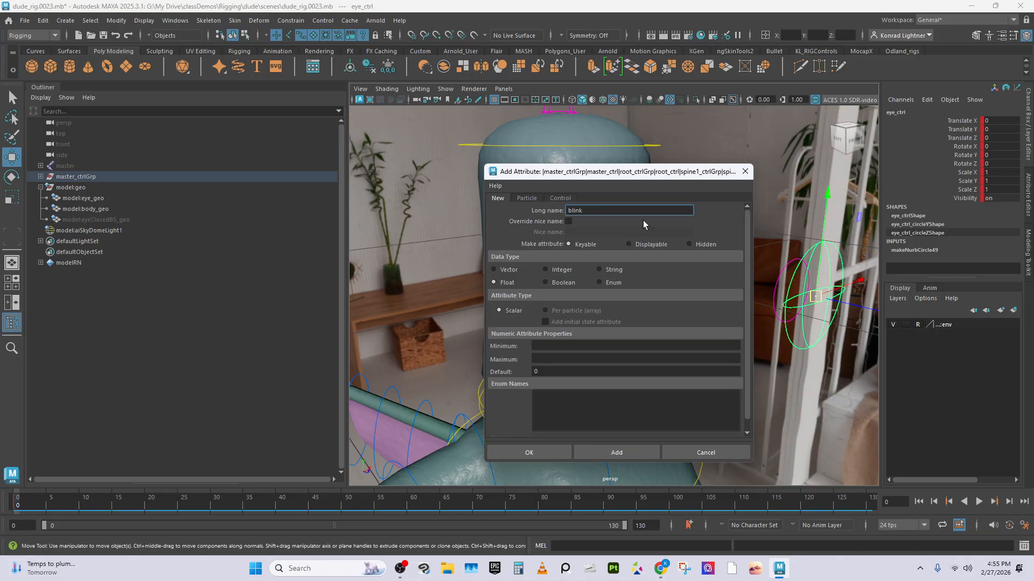
click(574, 348)
click(574, 358)
click(632, 453)
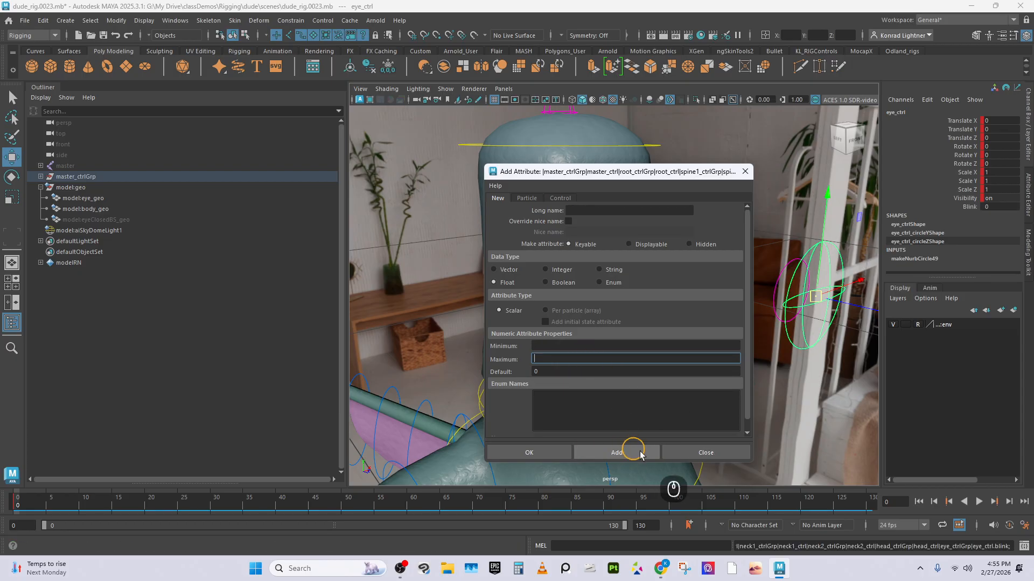
click(745, 171)
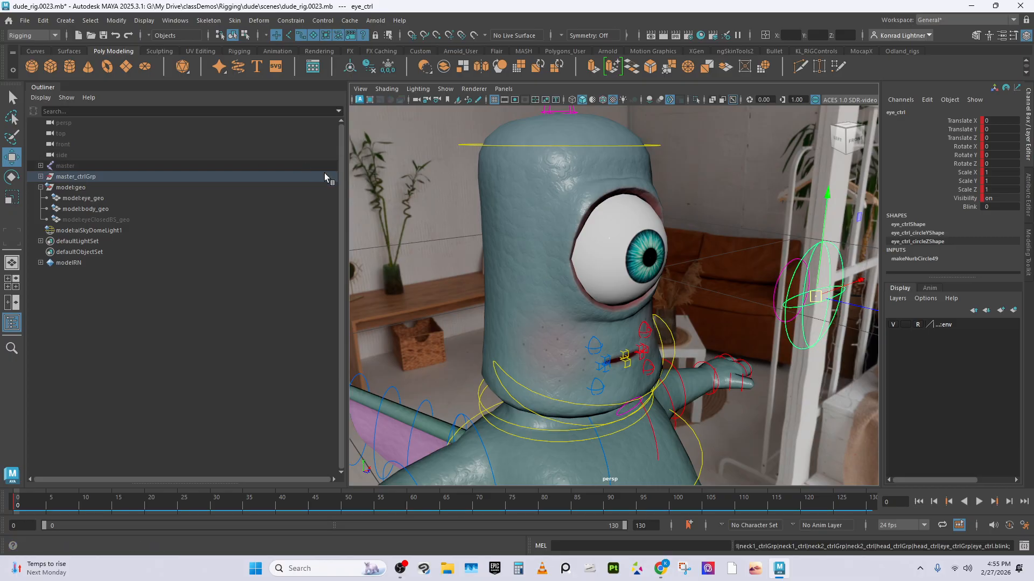
Open Set Driven Key for the animation setup and load eye_ctrl as the driver.
click(49, 37)
click(38, 68)
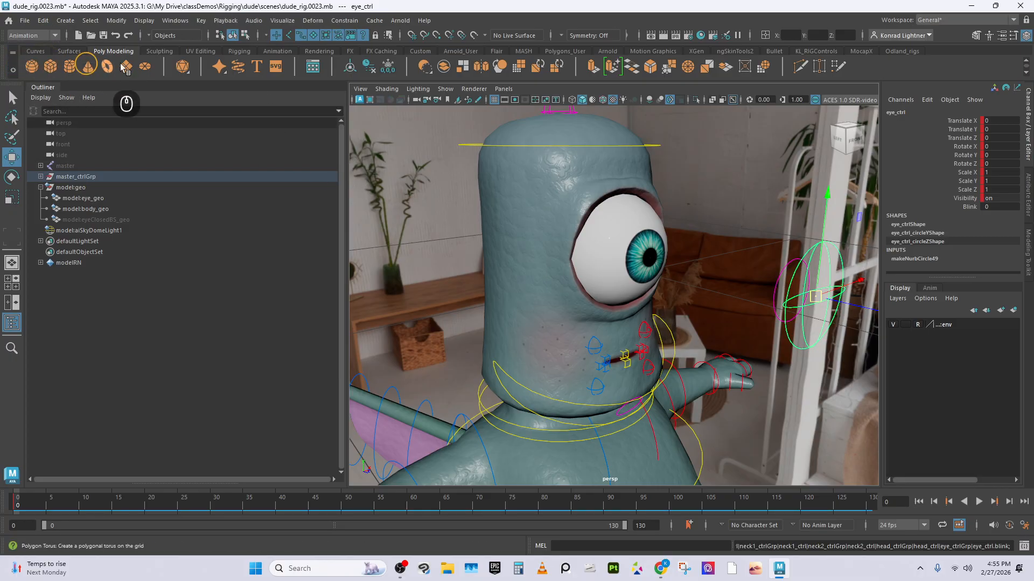
click(200, 22)
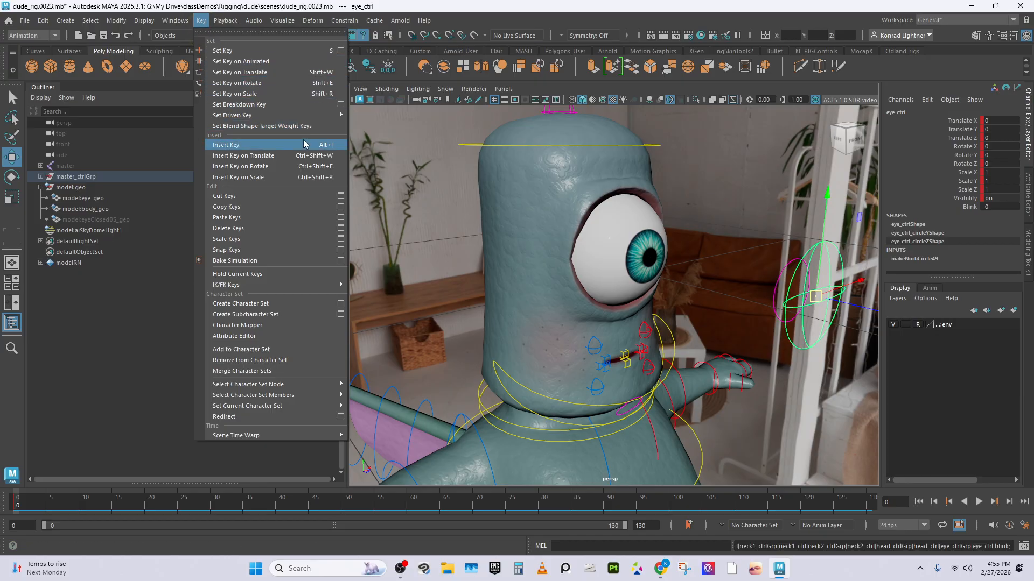
mouse_move(291, 115)
click(381, 116)
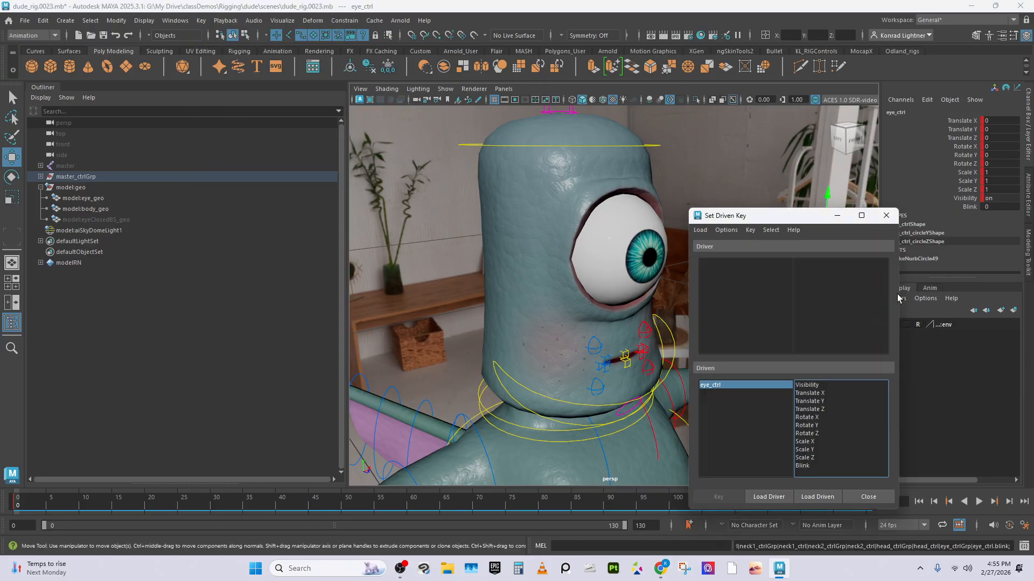
drag(807, 220, 387, 147)
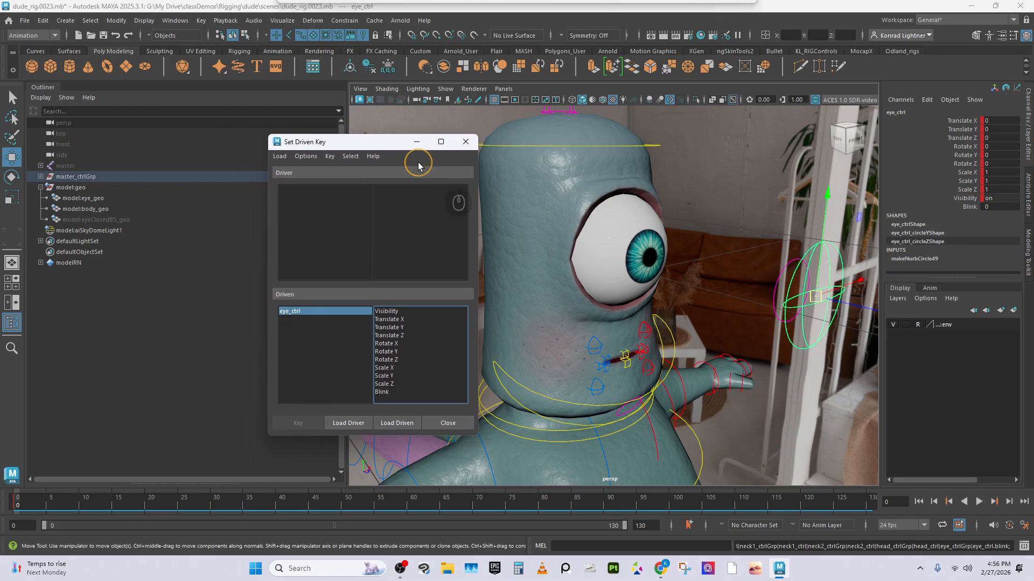
alt+drag(732, 326, 719, 323)
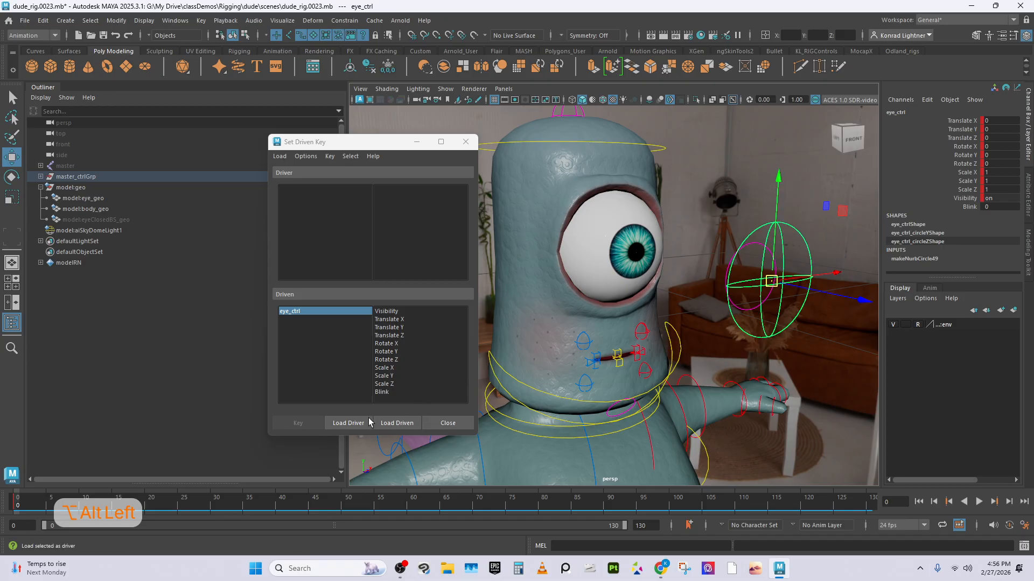
click(348, 422)
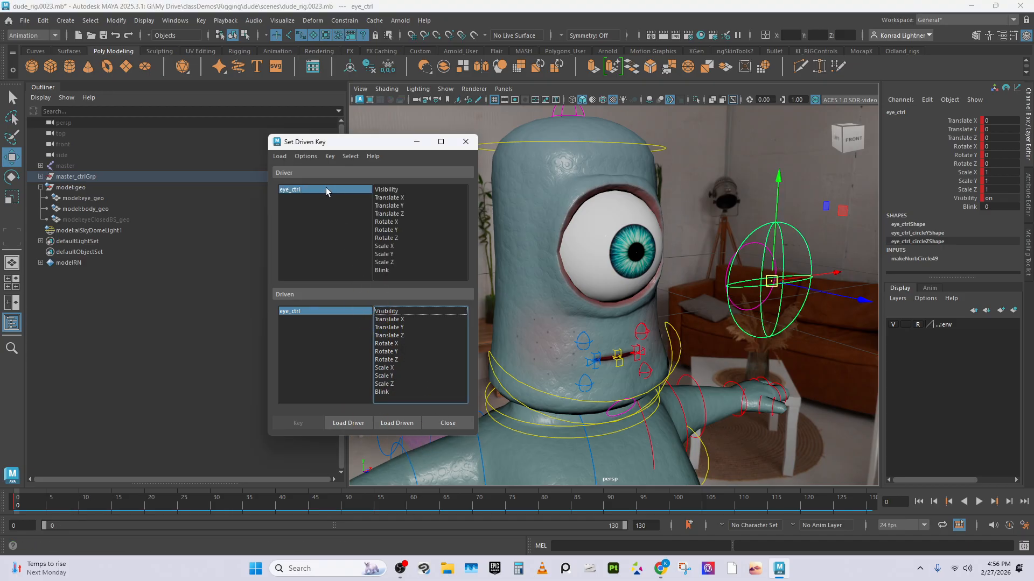
Choose eye_ctrl's Blink as the driver attribute and load the body's blinkBS node with eyeClosedBS_geo as the driven attribute.
click(392, 270)
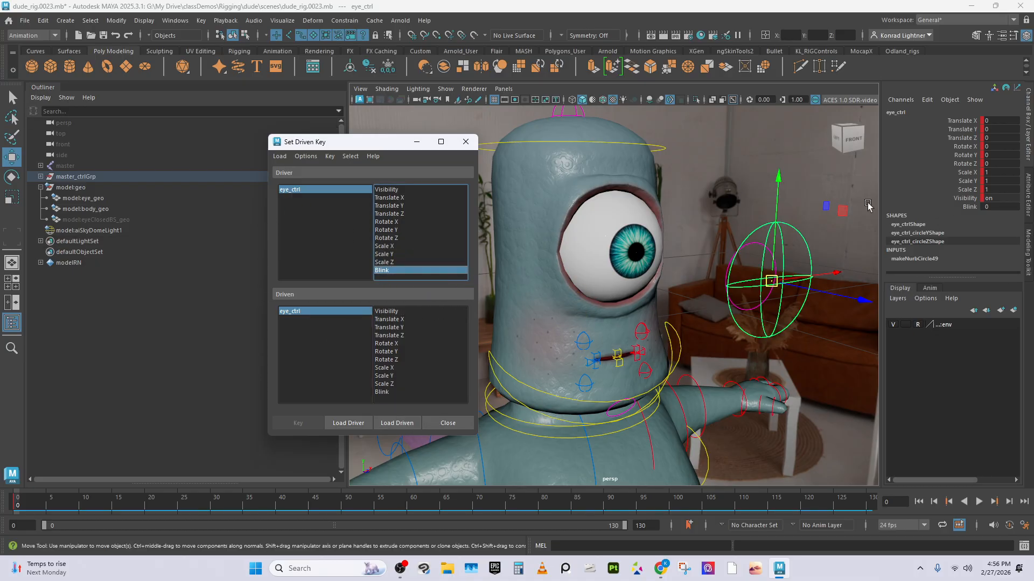
click(570, 172)
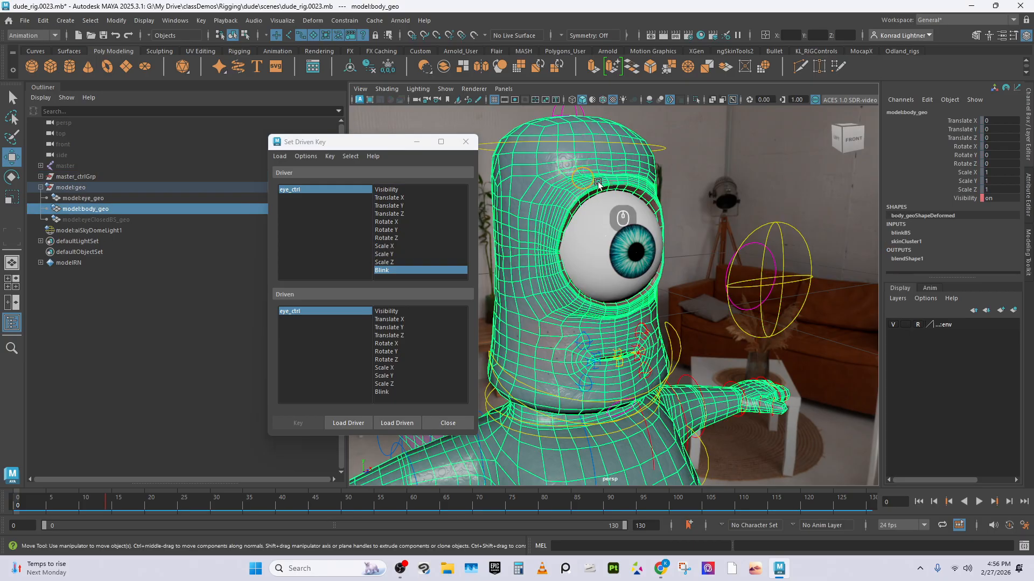
click(904, 233)
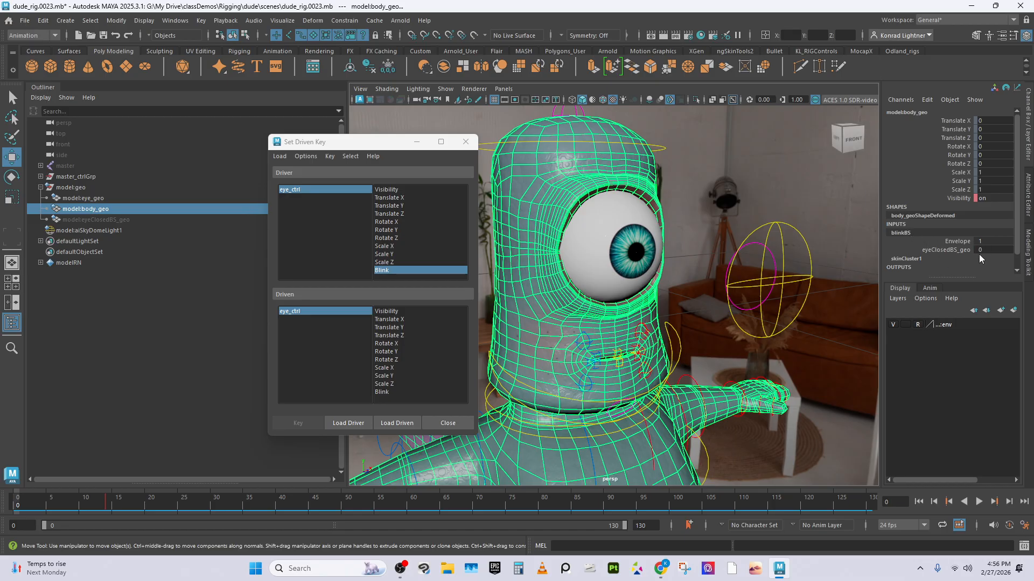
double_click(919, 232)
click(948, 250)
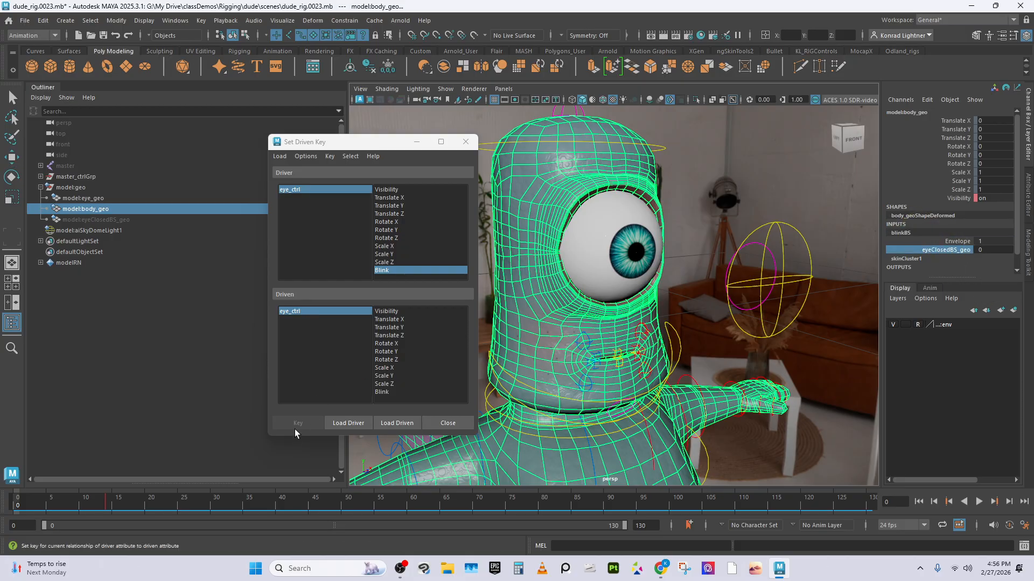
click(397, 424)
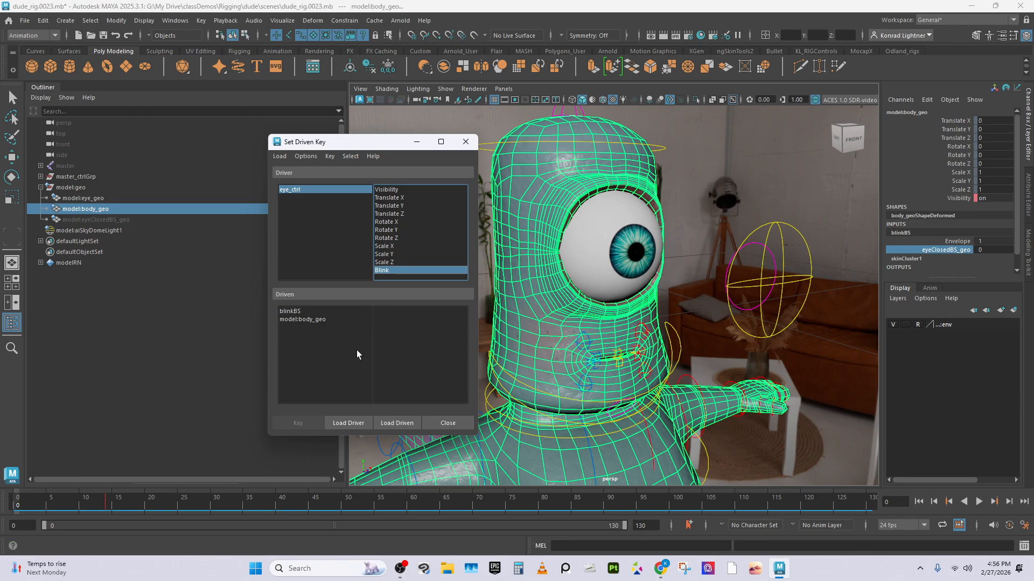
click(306, 313)
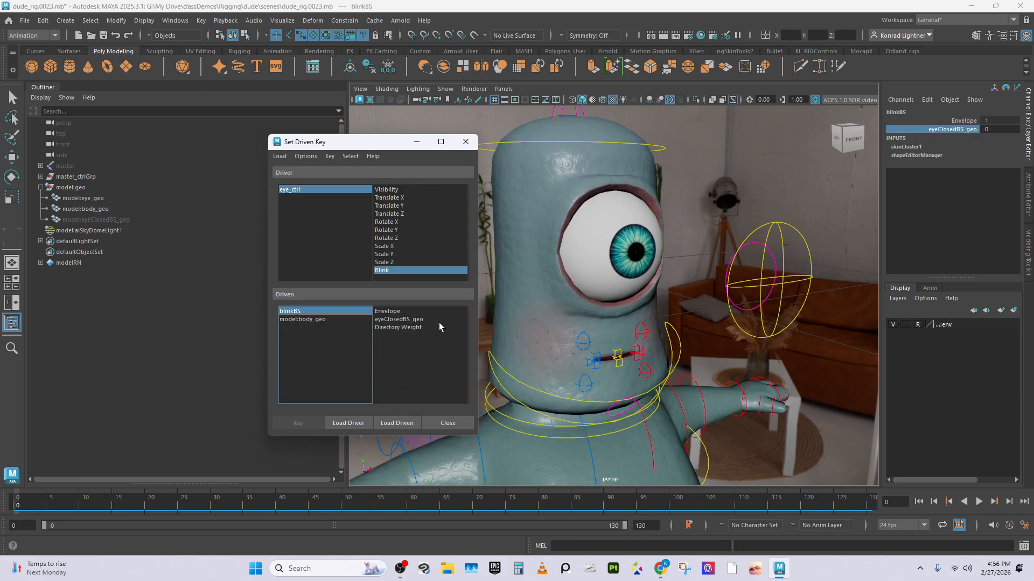
click(423, 320)
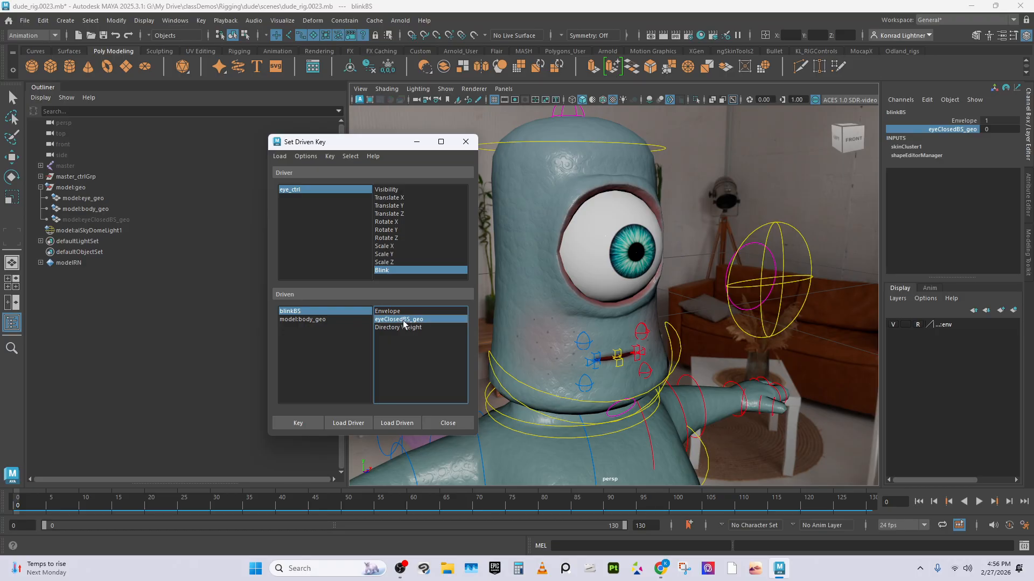
Key the open-eye relationship with eye_ctrl's Blink and the eyeClosedBS_geo weight both at 0.
click(311, 425)
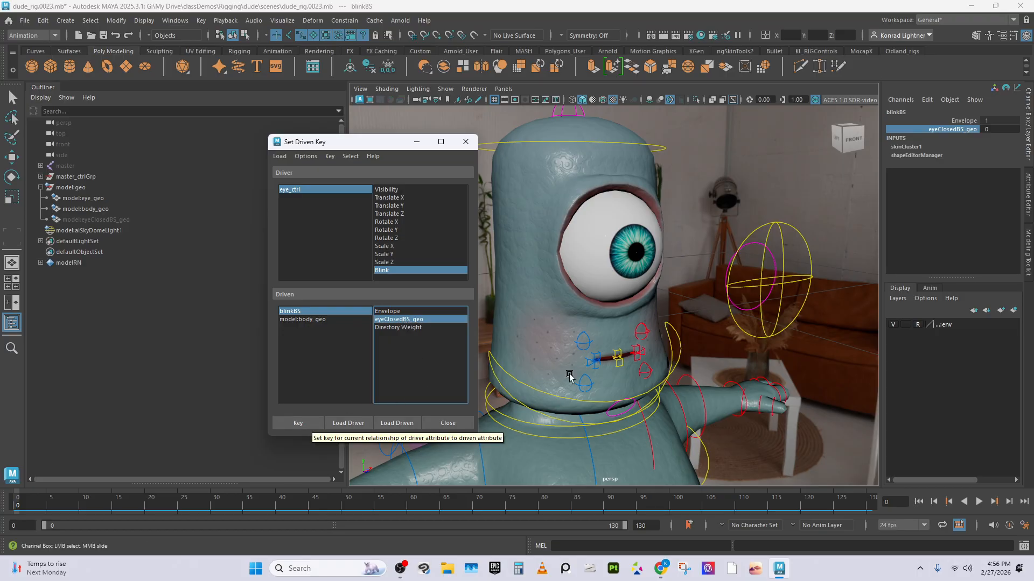
click(742, 308)
key(w)
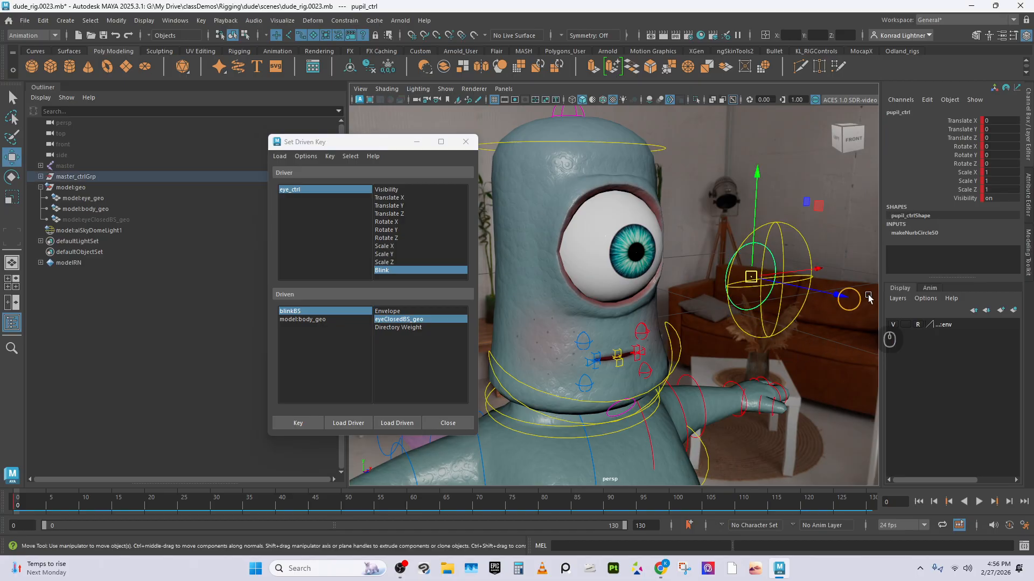
click(789, 240)
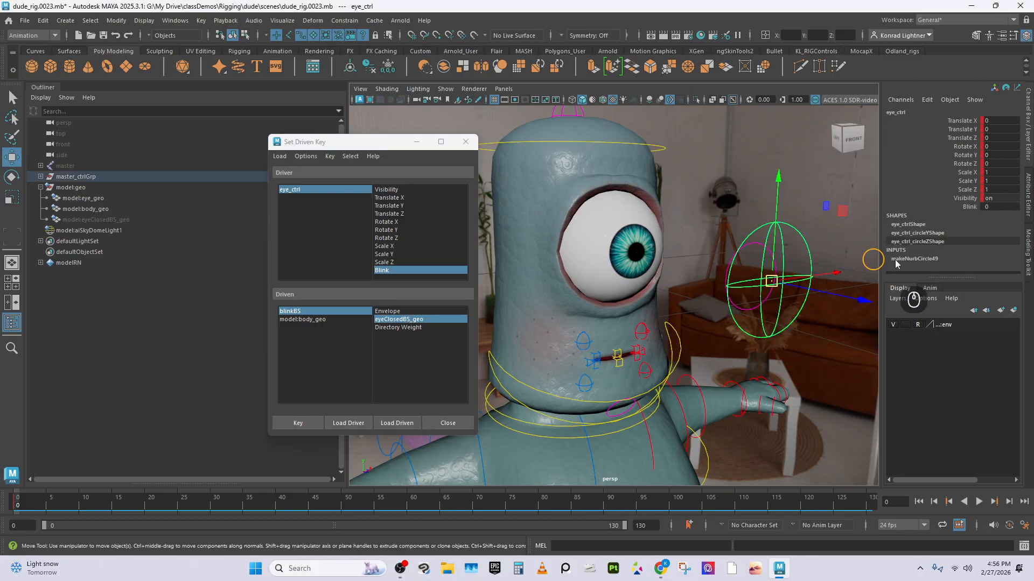
click(297, 423)
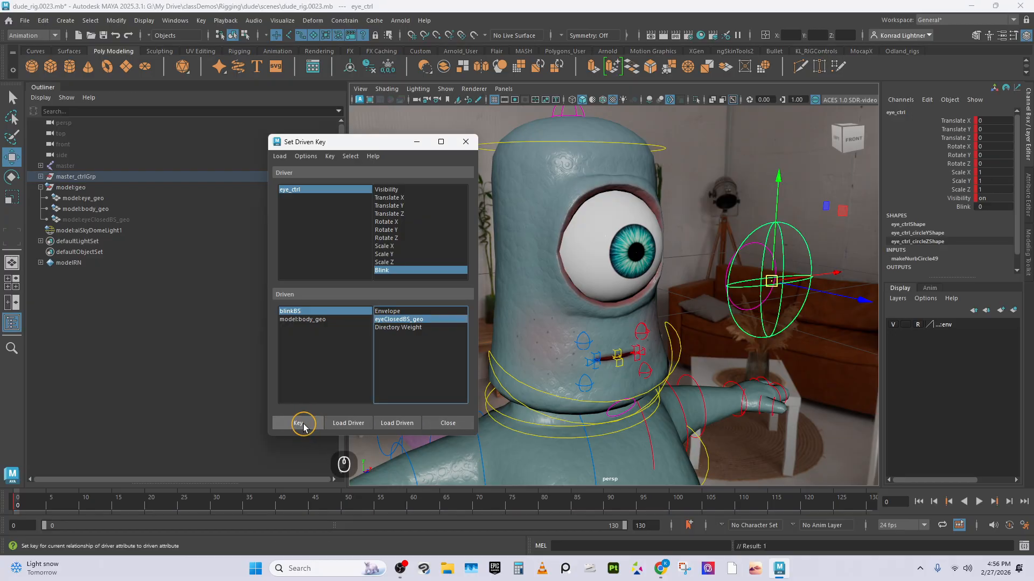
Set eye_ctrl's Blink to 1 and the body's eyeClosedBS_geo weight to 1, and key this closed-eye relationship.
click(964, 206)
middle_drag(794, 194, 791, 249)
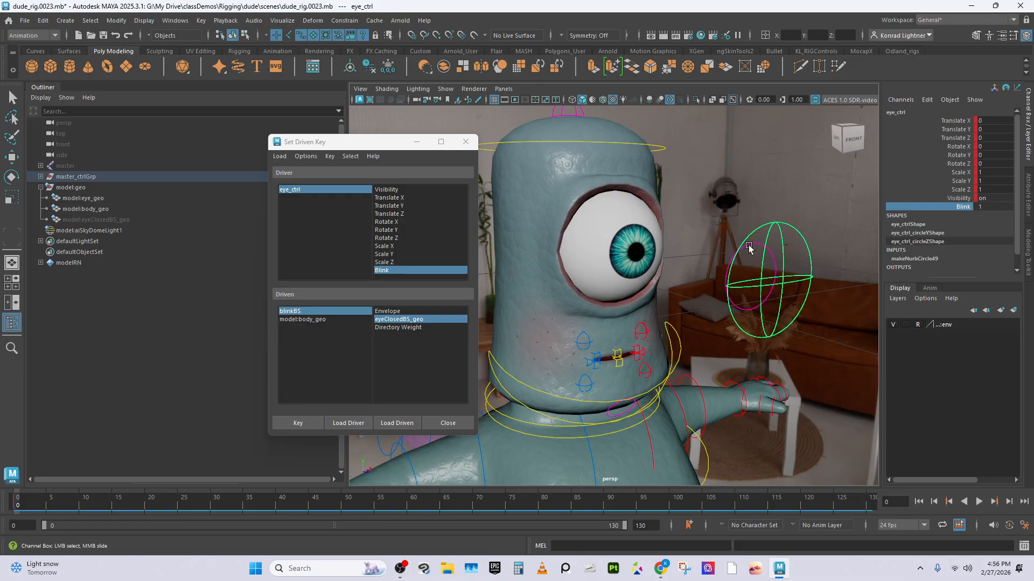
click(542, 311)
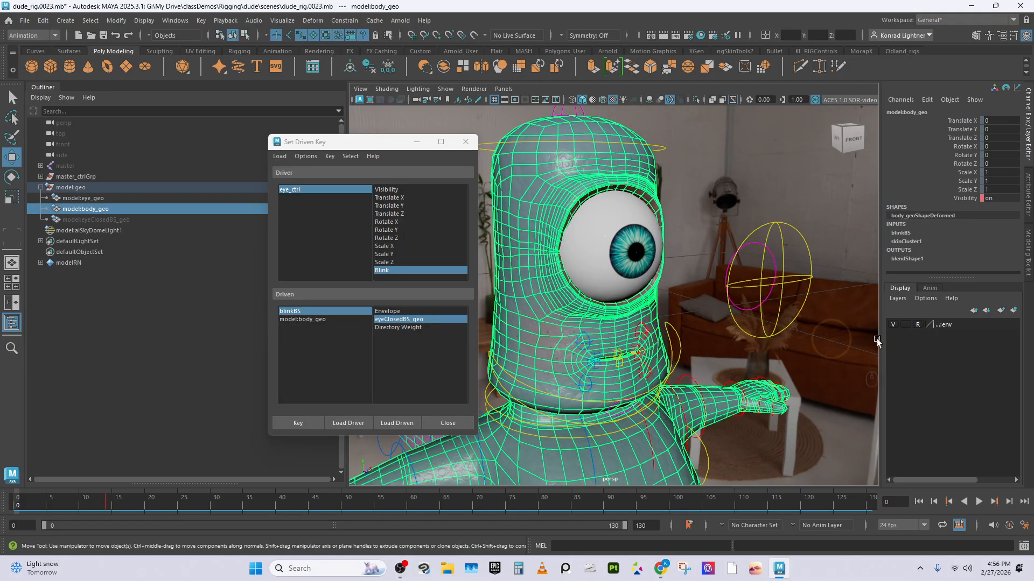
click(910, 234)
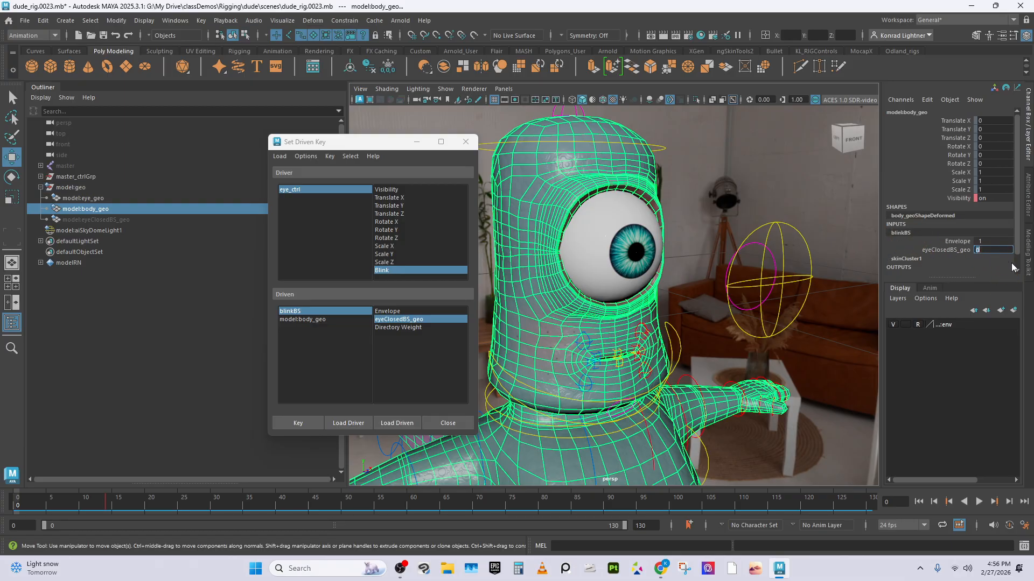
text(1)
key(Return)
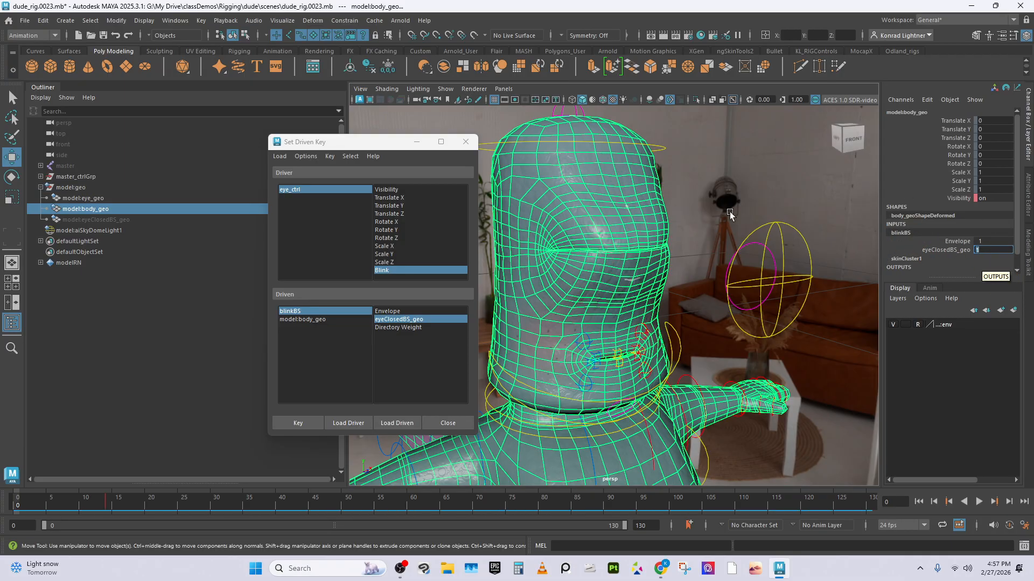
click(313, 419)
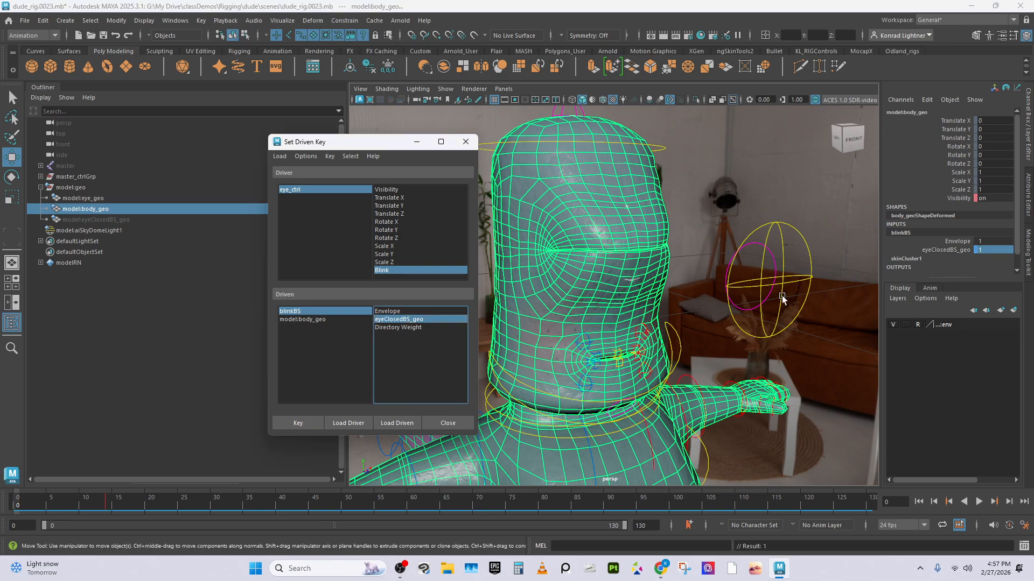
Test the blink by varying the Blink value on eye_ctrl, and move the driven key window clear of the character.
click(778, 265)
click(962, 208)
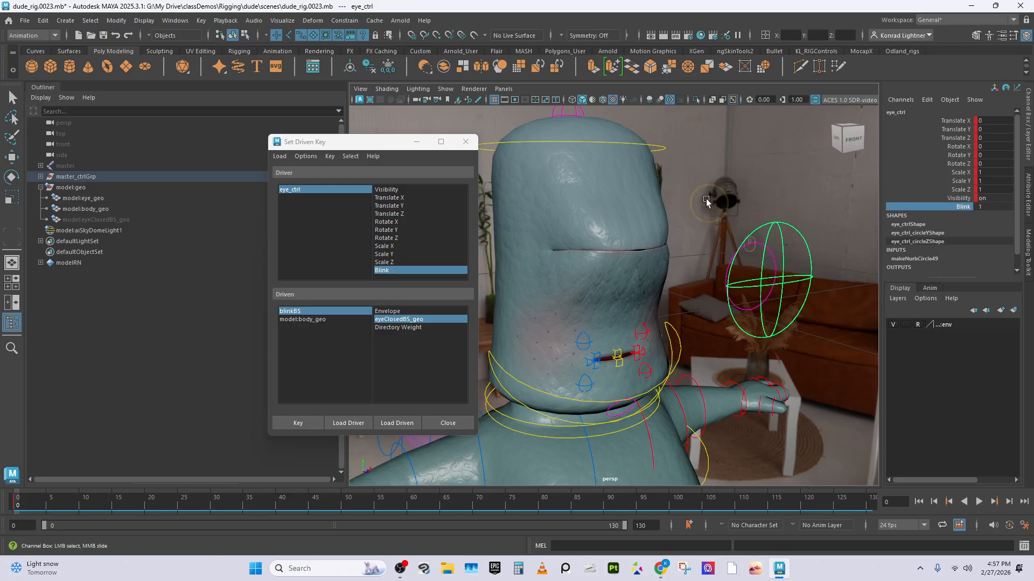
mouse_move(715, 188)
middle_down()
mouse_move(701, 189)
mouse_move(714, 193)
middle_up()
click(358, 147)
drag(357, 146, 232, 152)
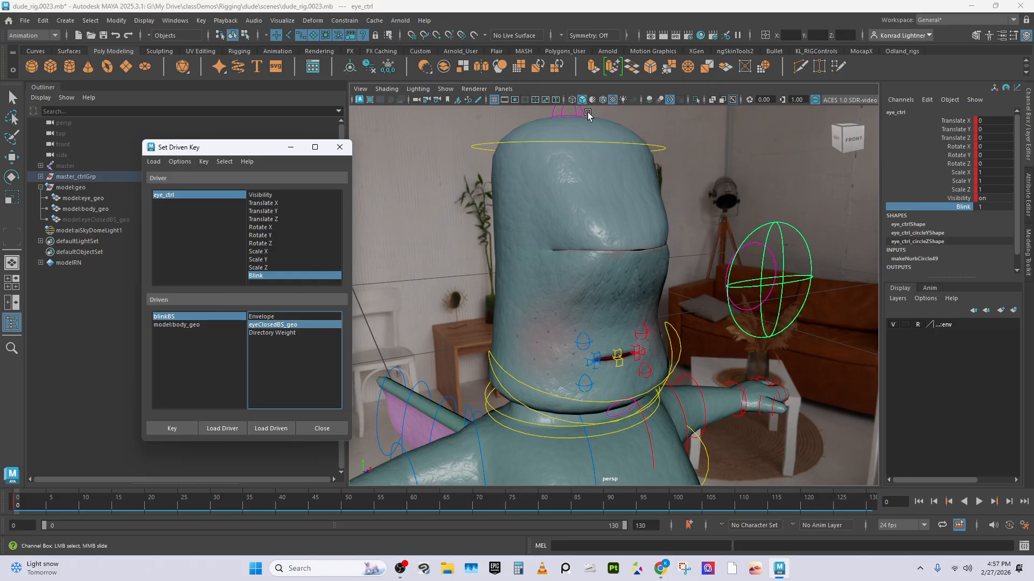
Open the Shape Editor for the blend shapes and close the Set Driven Key window.
click(159, 51)
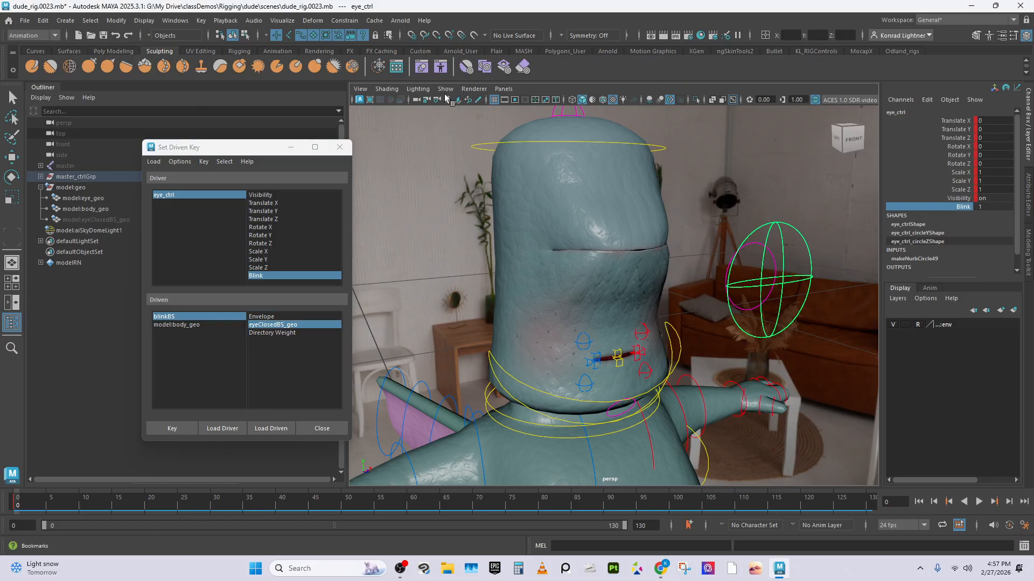
click(424, 69)
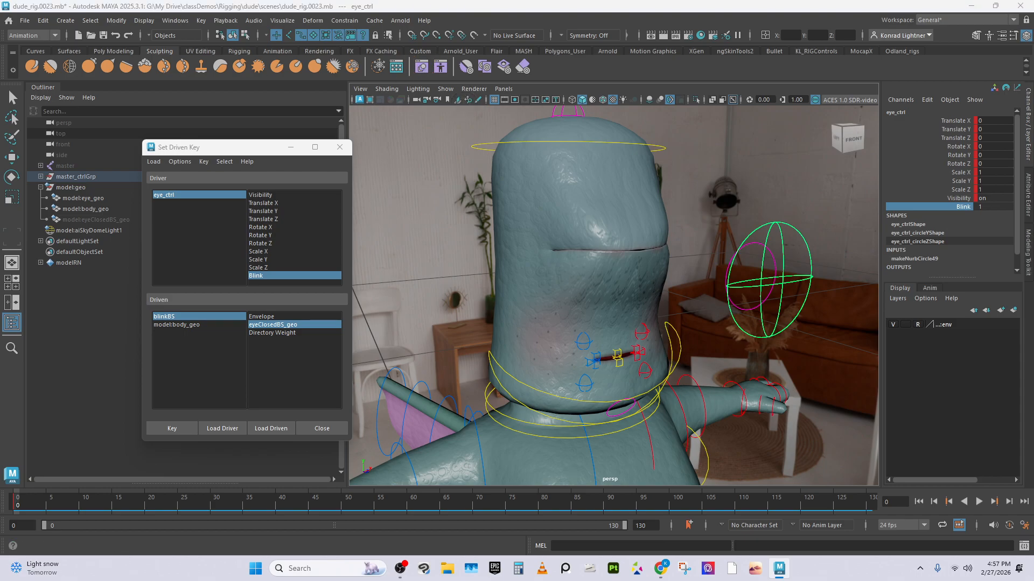
drag(195, 187, 482, 133)
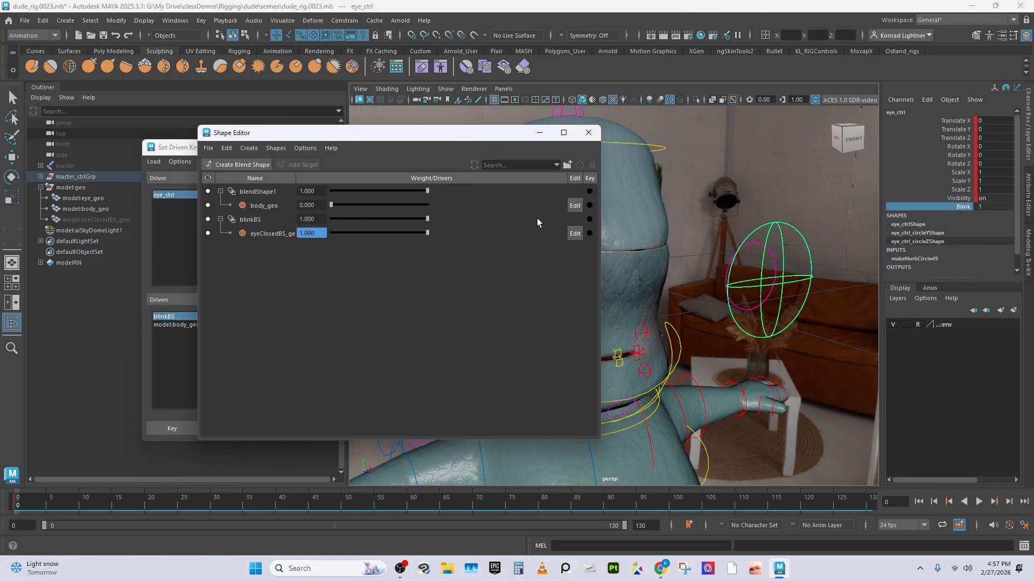
drag(168, 146, 108, 137)
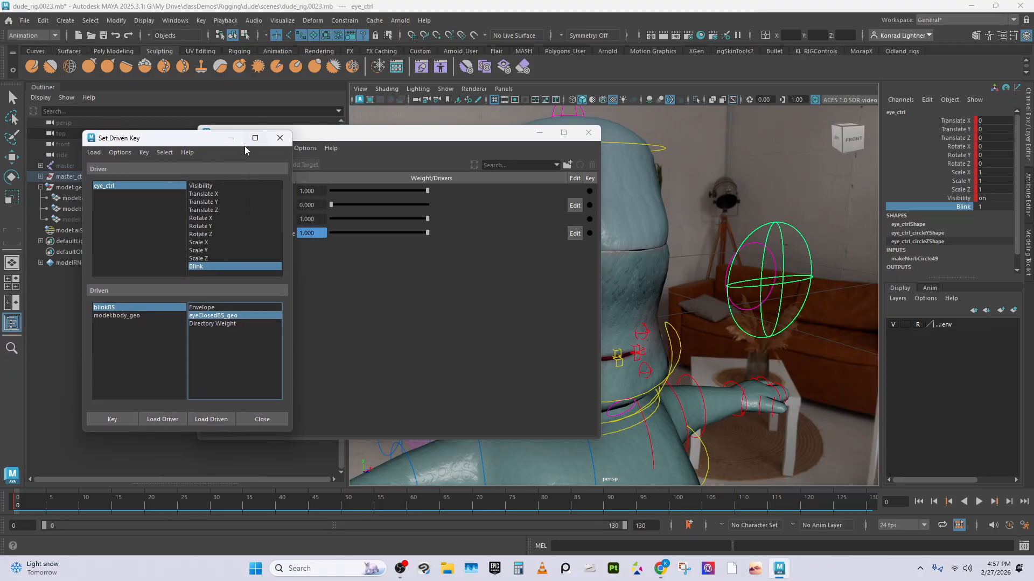
click(279, 139)
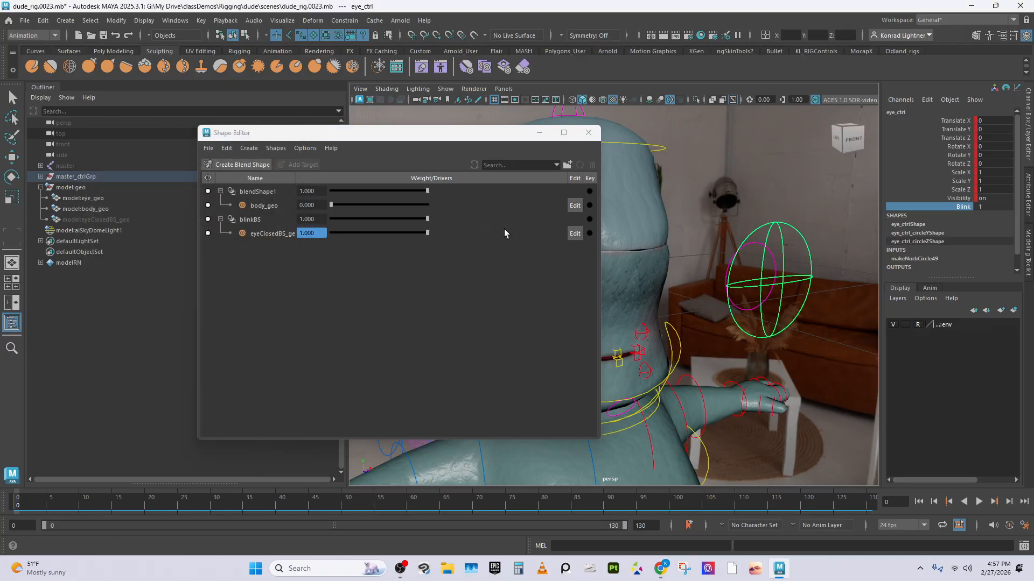
drag(398, 136, 343, 128)
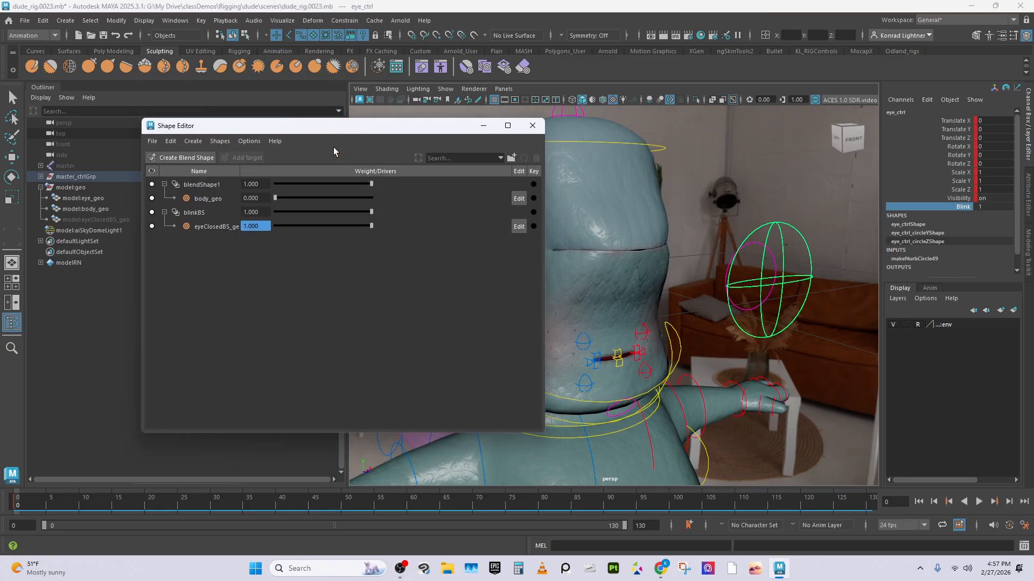
Delete the unneeded blendShape1 deformer in the Shape Editor.
click(215, 185)
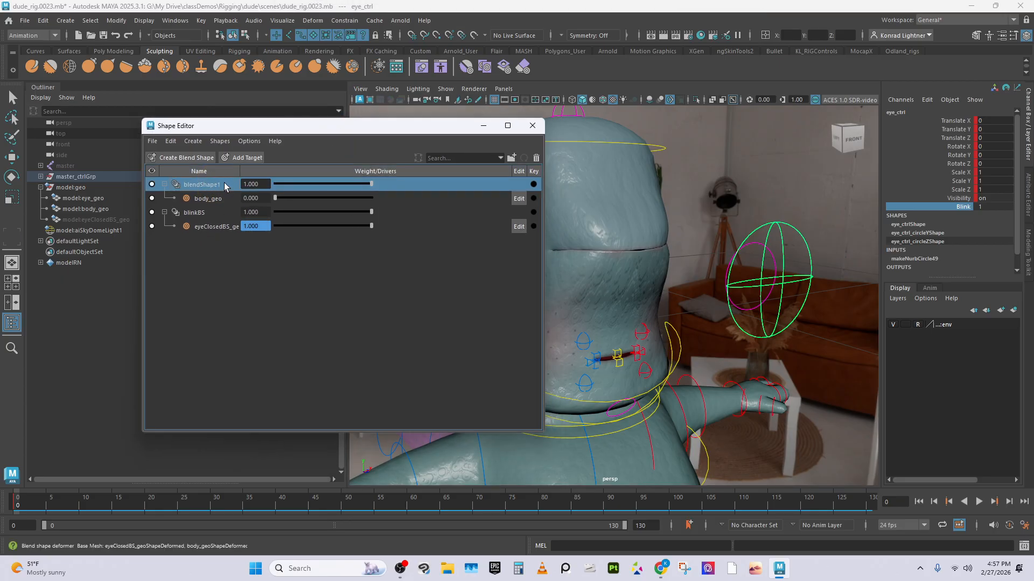
right_click(224, 183)
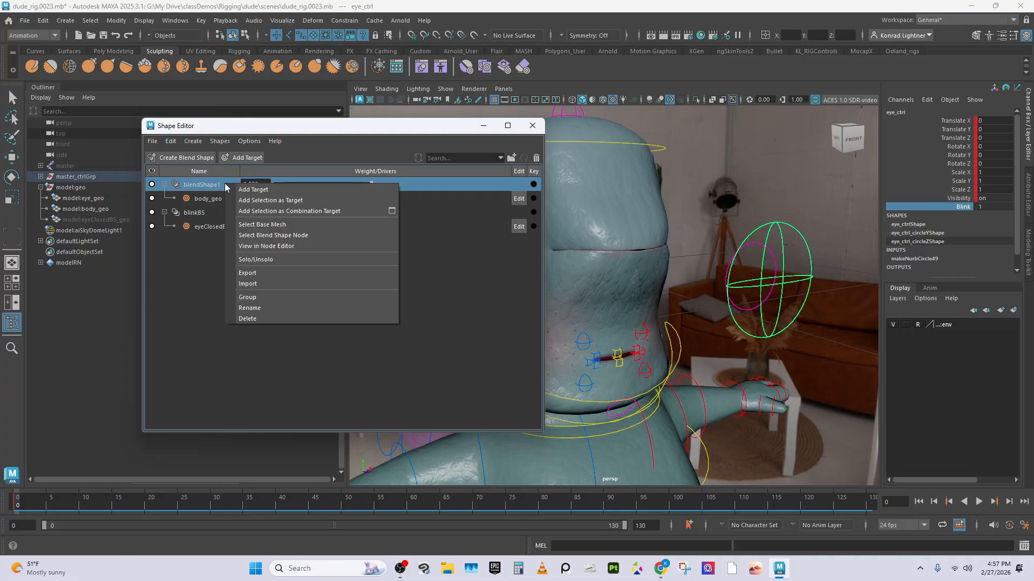
click(278, 317)
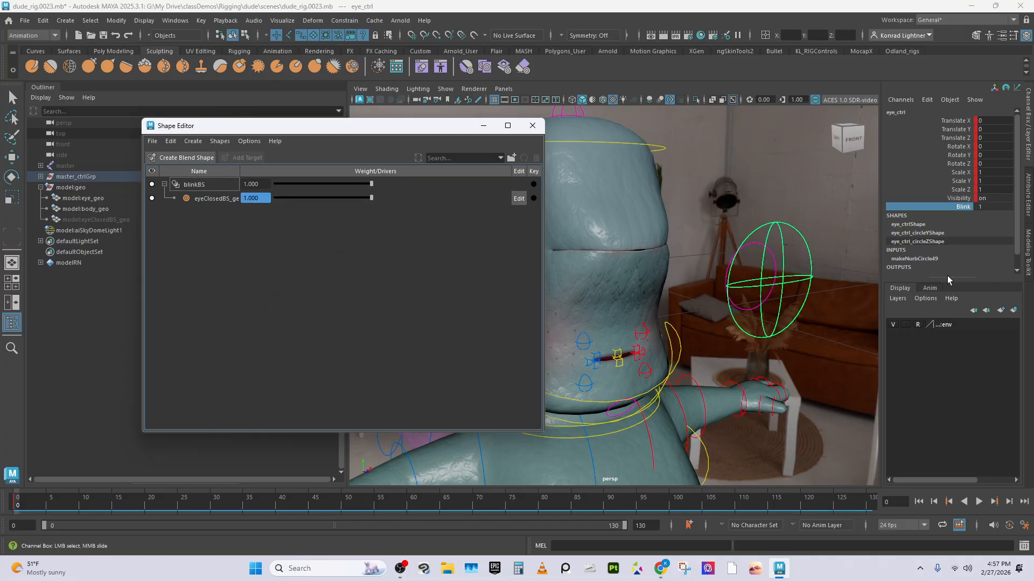
Set the eyeClosedBS_geo weight under blinkBS to 0.5 and add an in-between target at that weight.
click(209, 199)
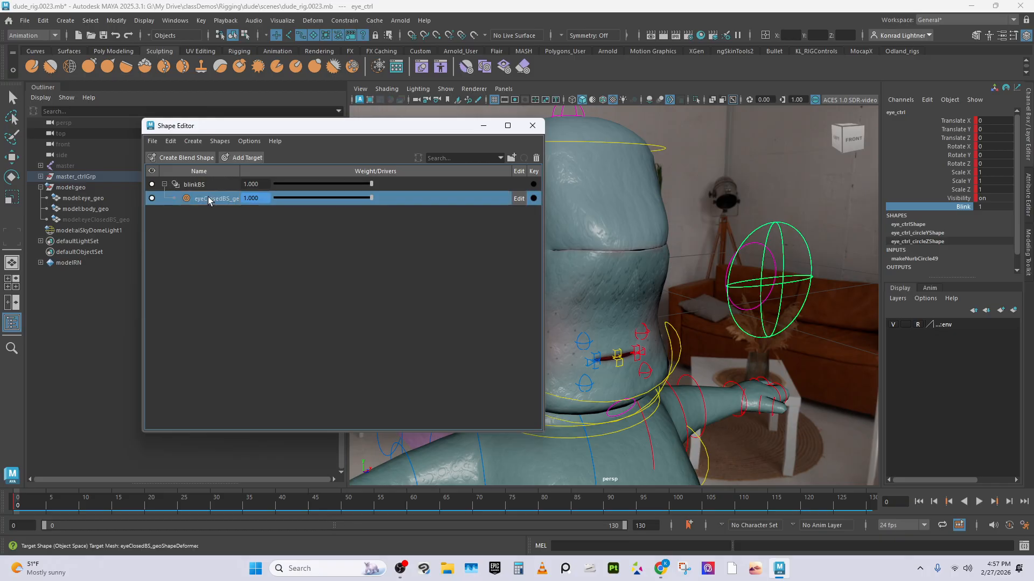
drag(370, 198, 197, 190)
text(.5)
key(Return)
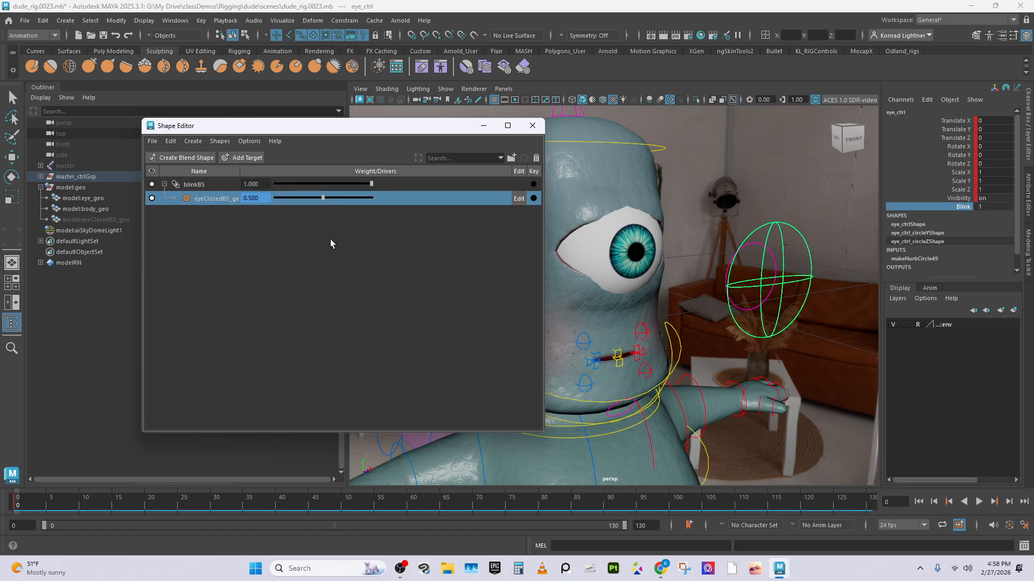
click(483, 129)
click(45, 548)
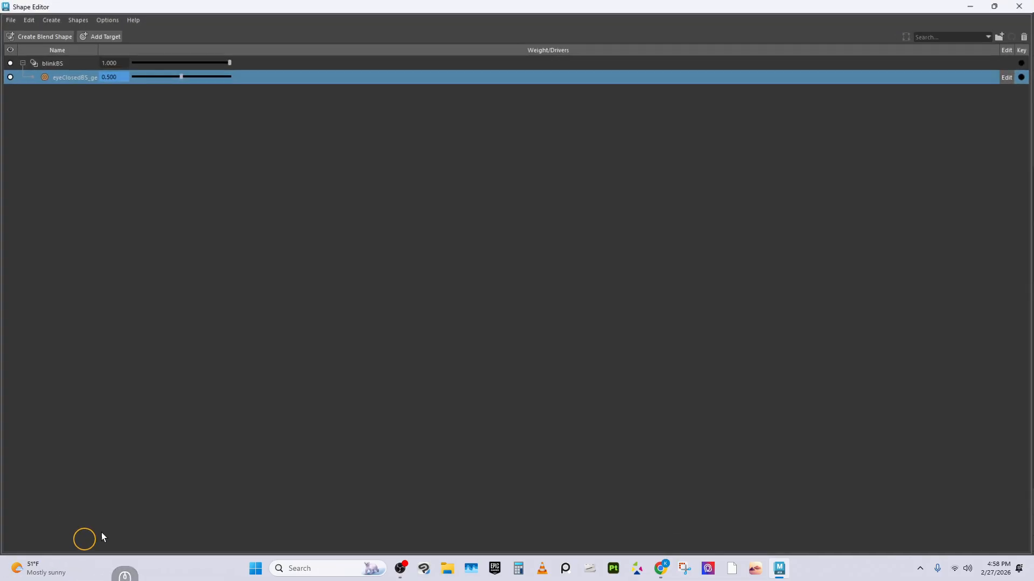
drag(916, 5, 372, 136)
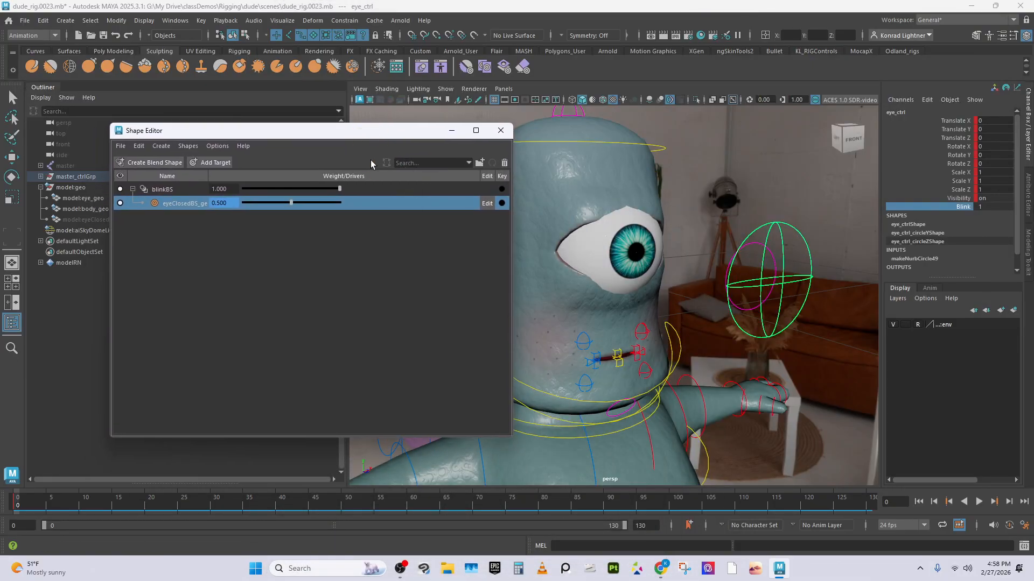
right_click(178, 203)
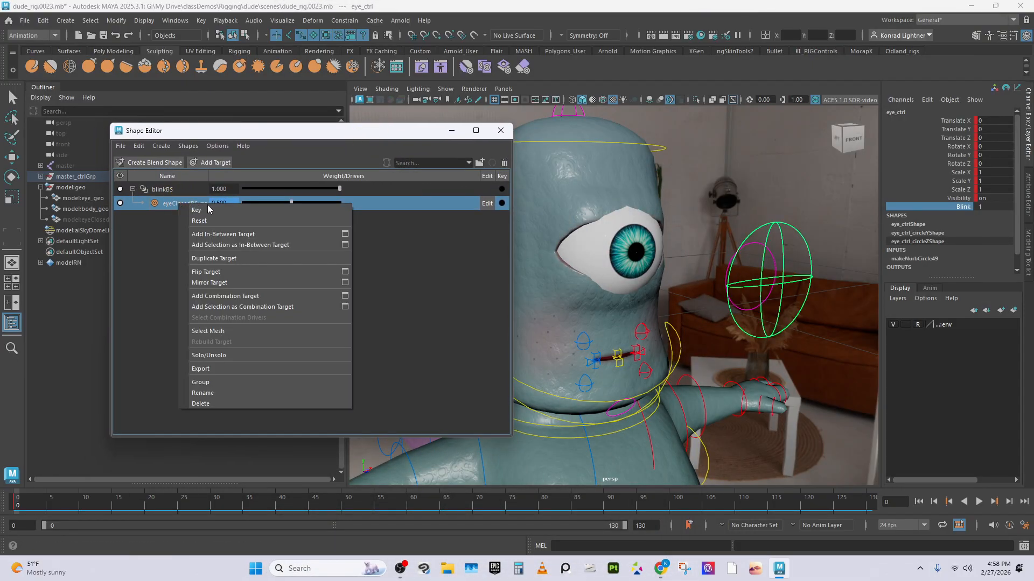
click(251, 235)
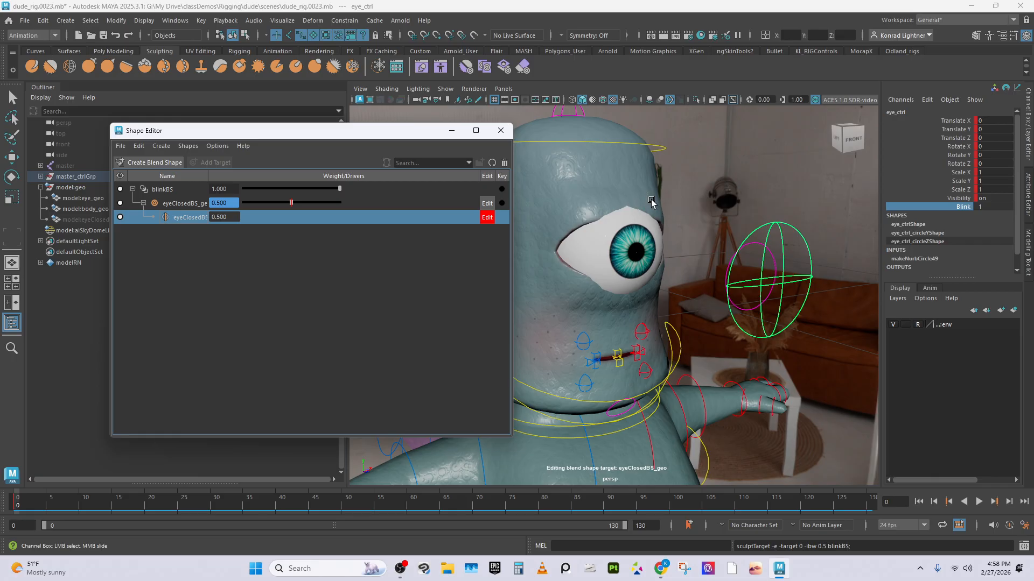
Move the Shape Editor clear of the character and select a face on the body mesh's upper eyelid rim.
drag(394, 134, 311, 143)
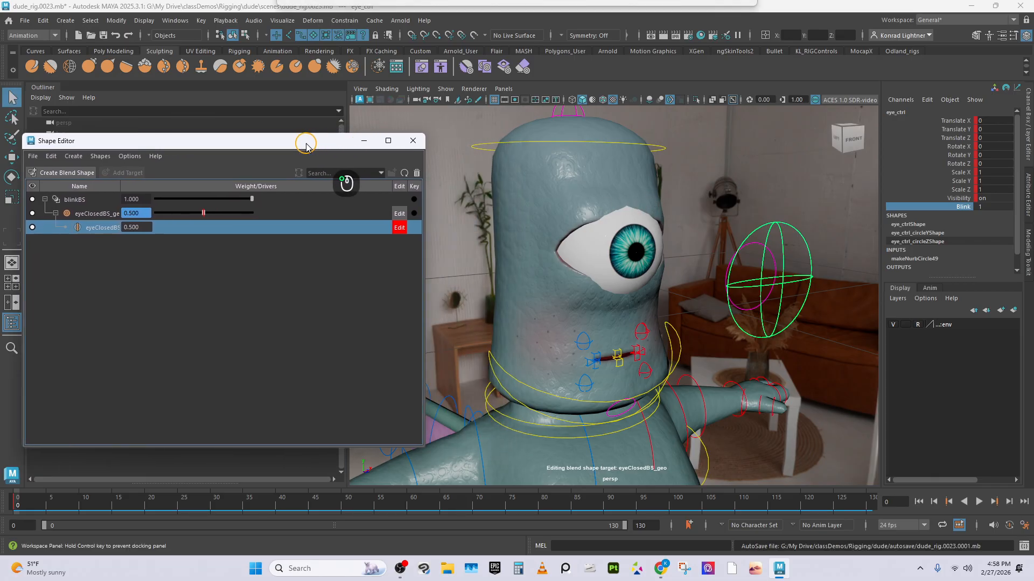
click(618, 196)
alt+right_drag(697, 247, 694, 294)
alt+right_drag(655, 254, 705, 253)
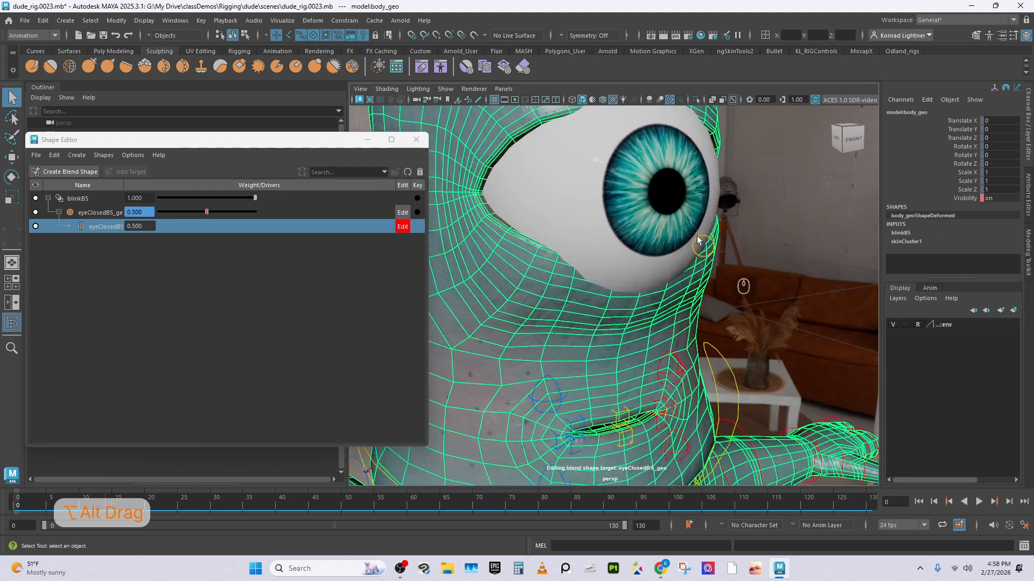
alt+middle_drag(668, 188, 654, 289)
alt+drag(644, 333, 634, 289)
right_drag(617, 215, 612, 230)
drag(614, 231, 622, 239)
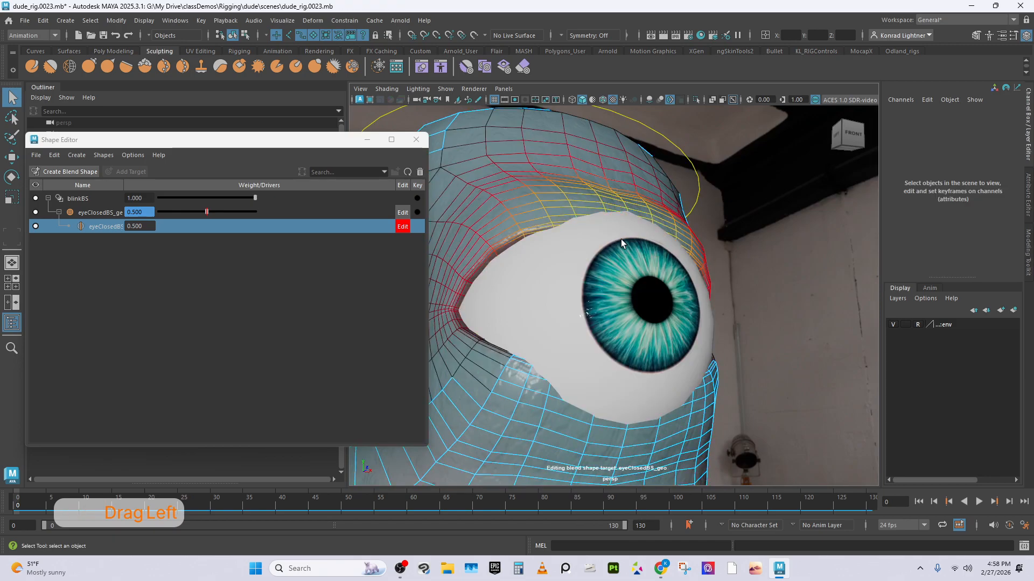
Show the model in wireframe and set symmetry to Object X.
key(4)
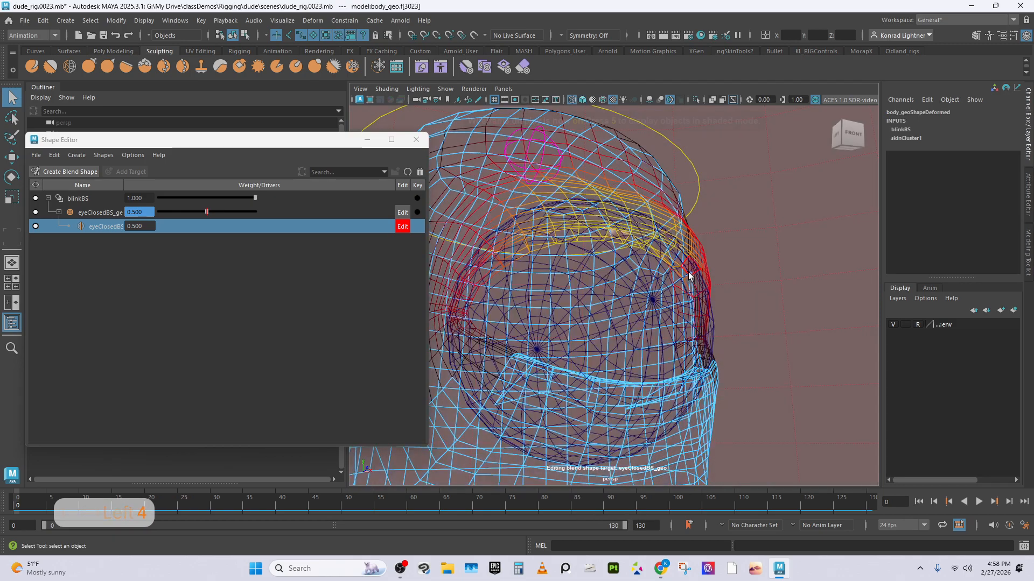
click(588, 35)
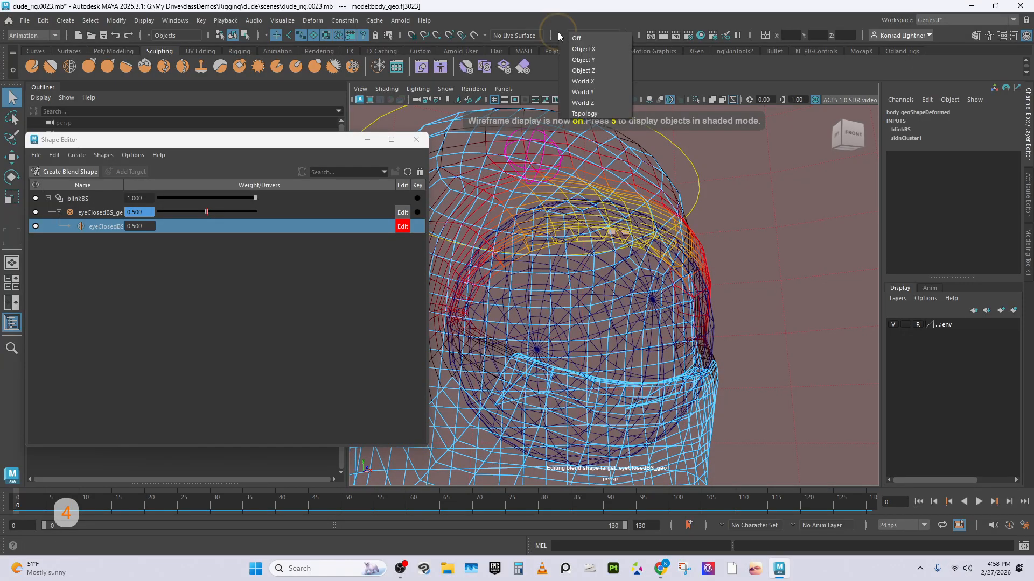
click(590, 46)
Adjust the soft selection falloff and move the upper eyelid rim up and forward around the eyeball, restoring shaded display.
alt+drag(603, 294, 694, 316)
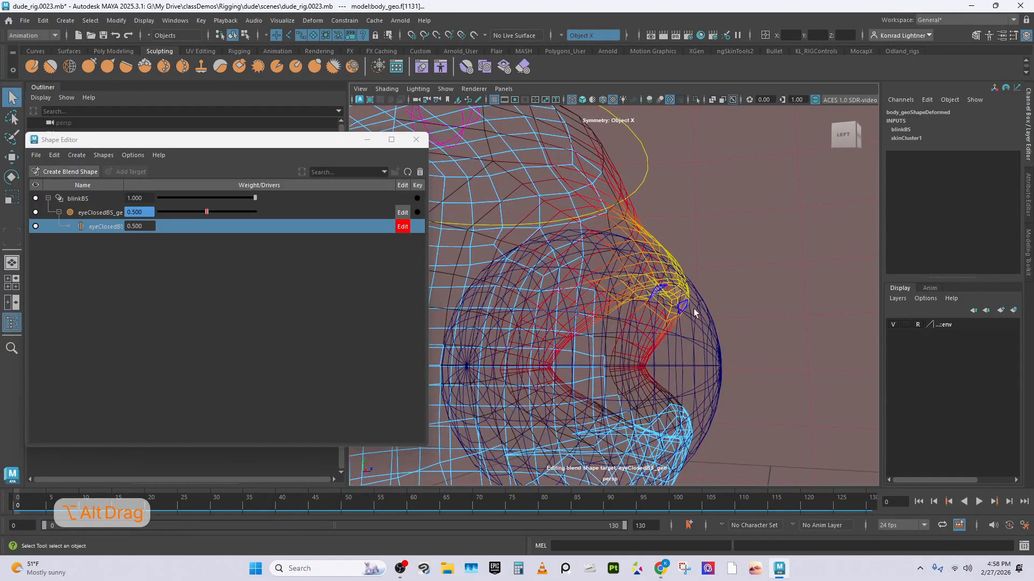
key(b)
key(b)
key(b)
key(b)
key(w)
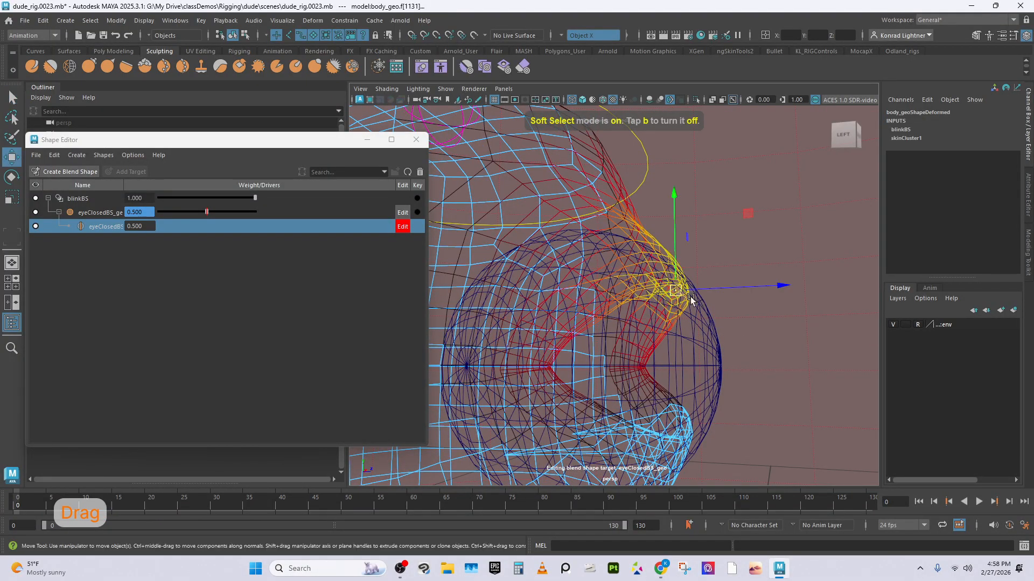
drag(678, 291, 695, 273)
key(5)
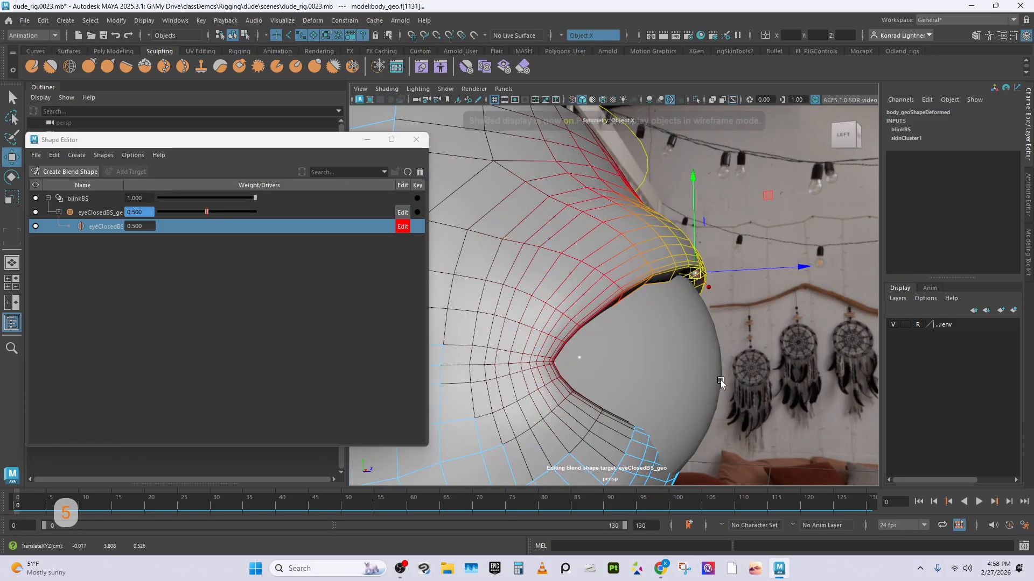
Undo the last upper eyelid edits, raise the lid rim slightly and check its fit from below.
alt+drag(730, 340, 676, 335)
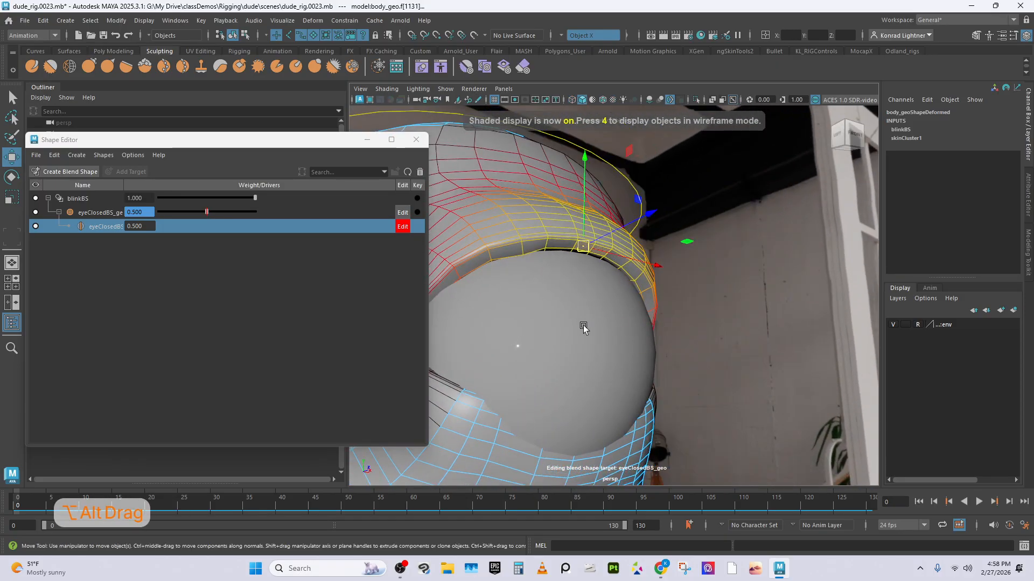
key(ctrl+z)
key(ctrl+z)
drag(584, 253, 585, 239)
alt+middle_drag(518, 265, 547, 277)
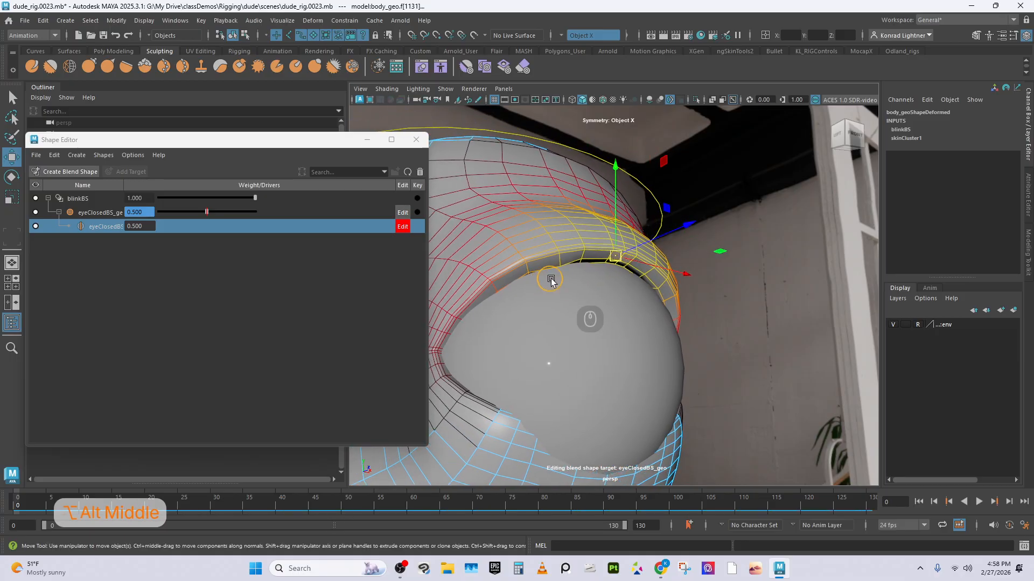
alt+drag(577, 272, 625, 330)
click(464, 276)
click(594, 226)
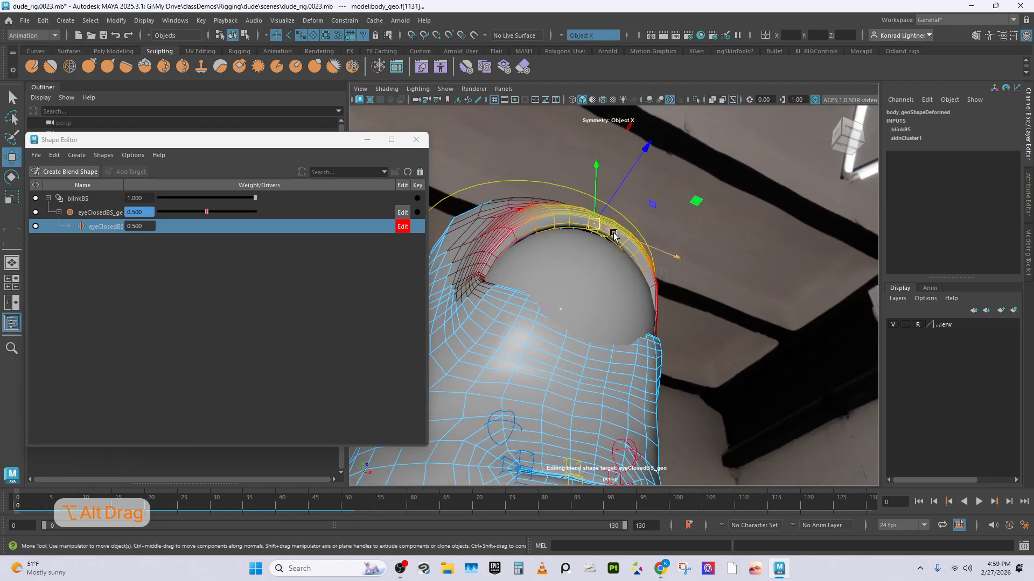
Select a face on the lower eyelid rim and pull it forward around the eyeball in wireframe, restoring shaded display.
drag(594, 226, 619, 334)
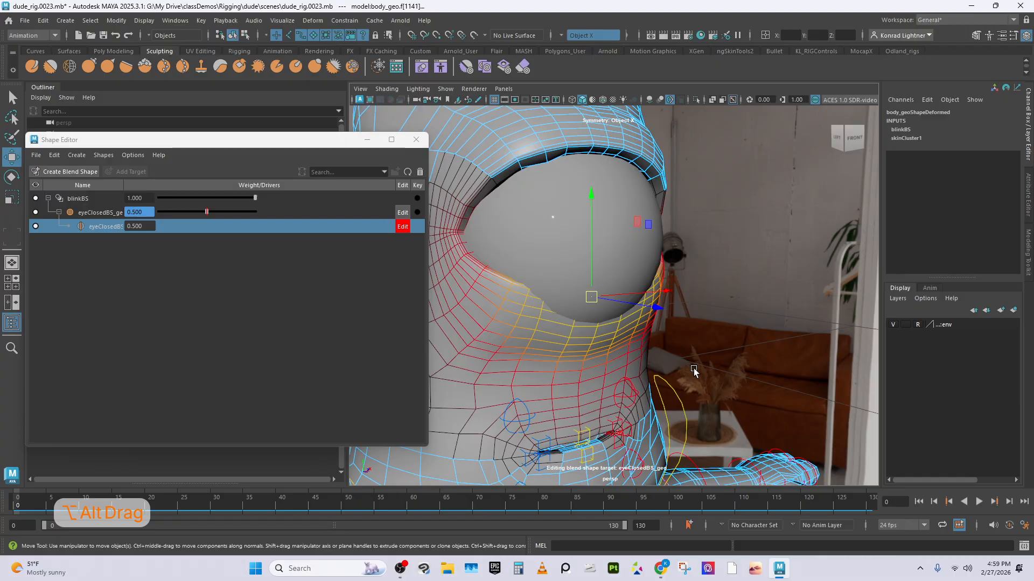
key(4)
alt+drag(694, 375, 720, 334)
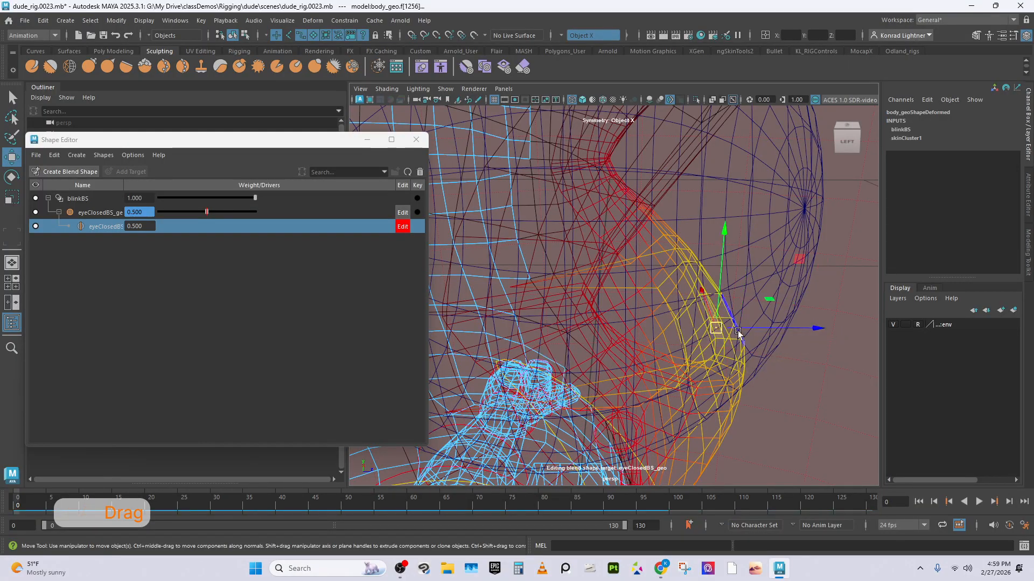
drag(719, 326, 735, 329)
key(4)
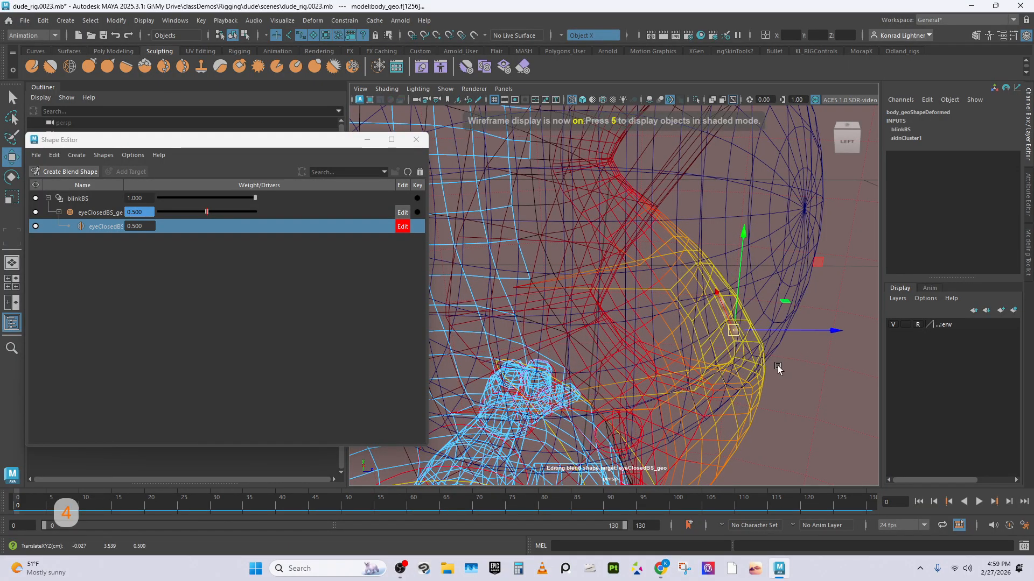
key(5)
alt+drag(778, 370, 766, 379)
Select the stray vertex on the upper eyelid rim and raise it slightly on its own to smooth the edge.
mouse_move(686, 314)
mouse_down()
mouse_move(711, 334)
mouse_move(663, 367)
mouse_move(561, 386)
mouse_move(645, 359)
mouse_move(569, 269)
mouse_up()
alt+middle_drag(569, 269, 609, 335)
alt+right_drag(609, 334, 691, 309)
mouse_move(623, 214)
right_down()
mouse_move(586, 204)
mouse_move(571, 215)
right_up()
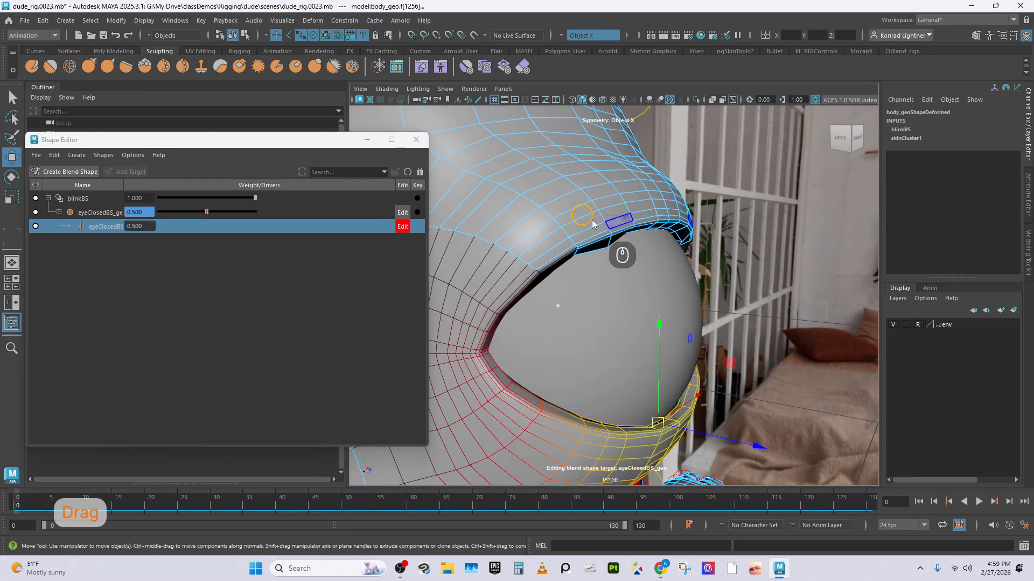
click(607, 247)
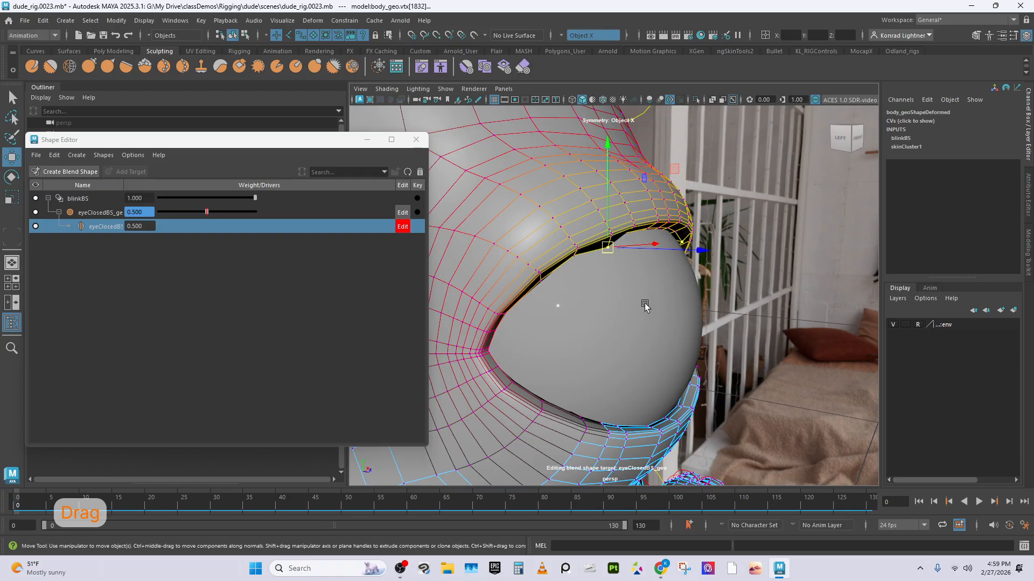
key(b)
key(b)
middle_drag(613, 265, 641, 270)
drag(606, 248, 607, 249)
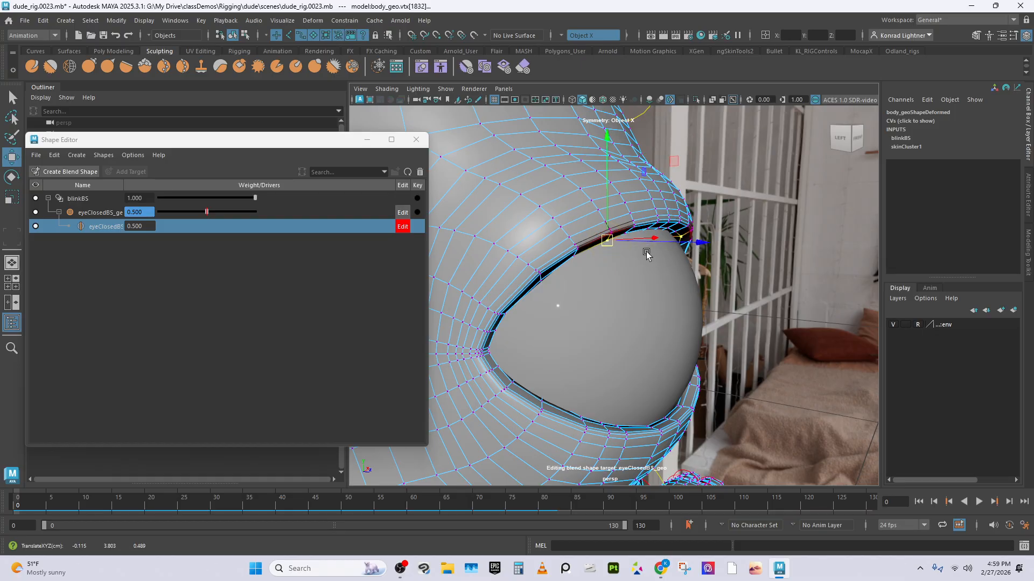
Return to object mode and stop editing the 0.5 in-between target.
right_drag(625, 186, 681, 162)
alt+right_drag(766, 273, 710, 315)
alt+drag(735, 315, 662, 317)
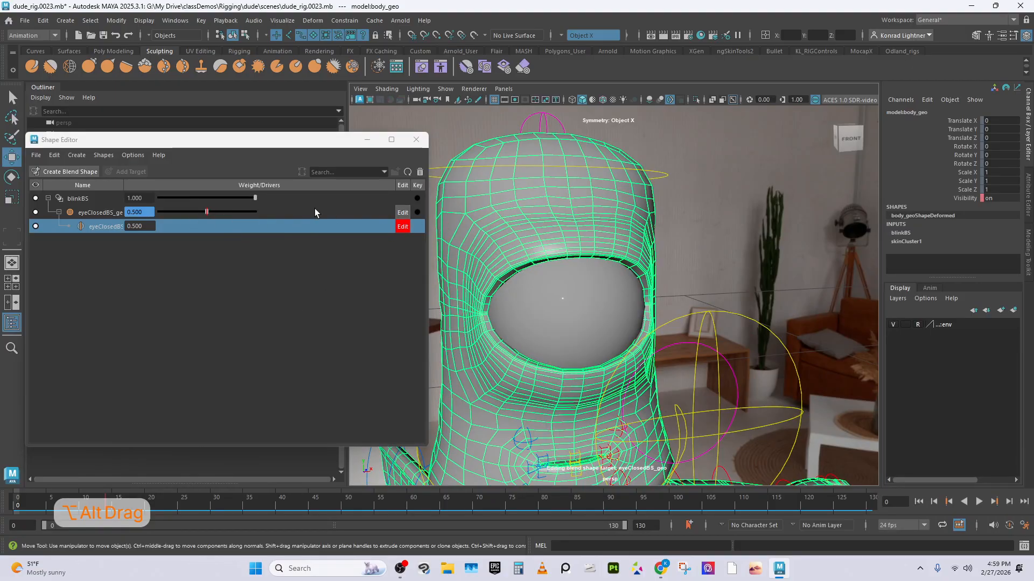
click(401, 227)
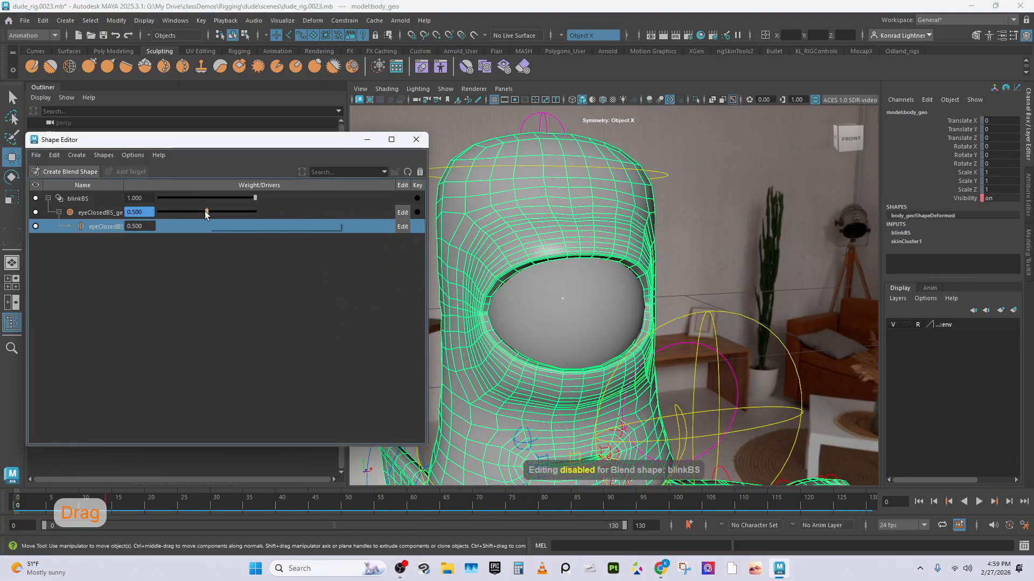
Set the eyeClosedBS_geo weight to 0.86 and add an in-between target at that weight.
mouse_move(208, 212)
mouse_down()
mouse_move(169, 213)
mouse_move(259, 235)
mouse_move(242, 231)
mouse_up()
alt+drag(397, 283, 766, 314)
alt+right_drag(646, 315, 771, 324)
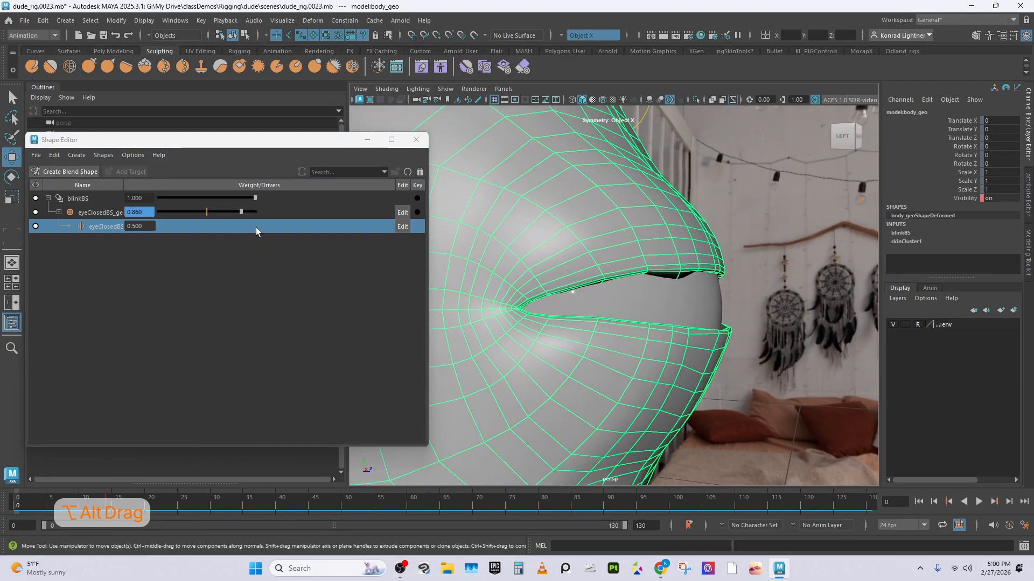
right_click(99, 213)
click(186, 246)
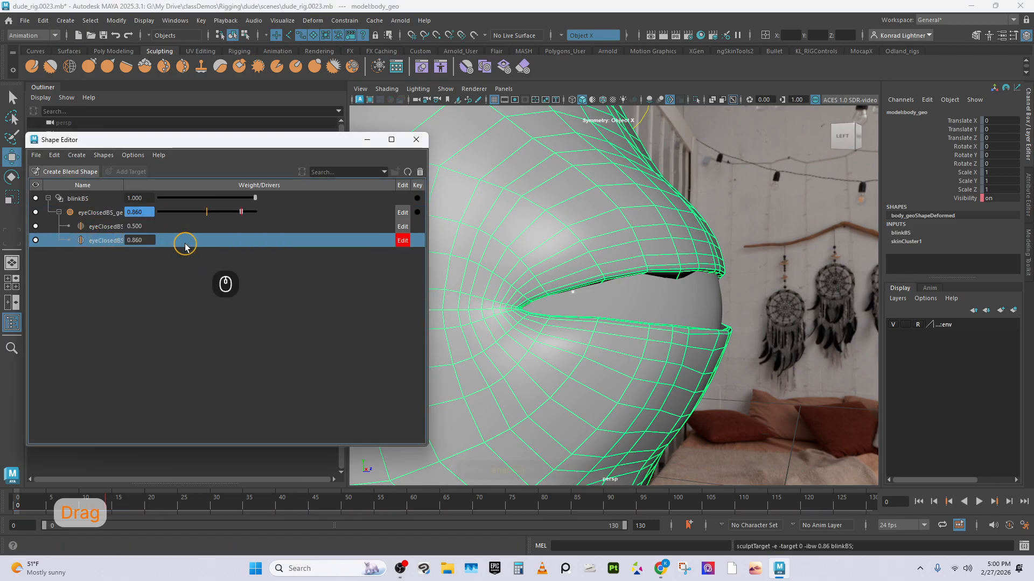
Fit the upper eyelid rim over the eyeball on the 0.86 in-between, raising its stray vertex with soft selection off.
alt+drag(594, 240, 609, 255)
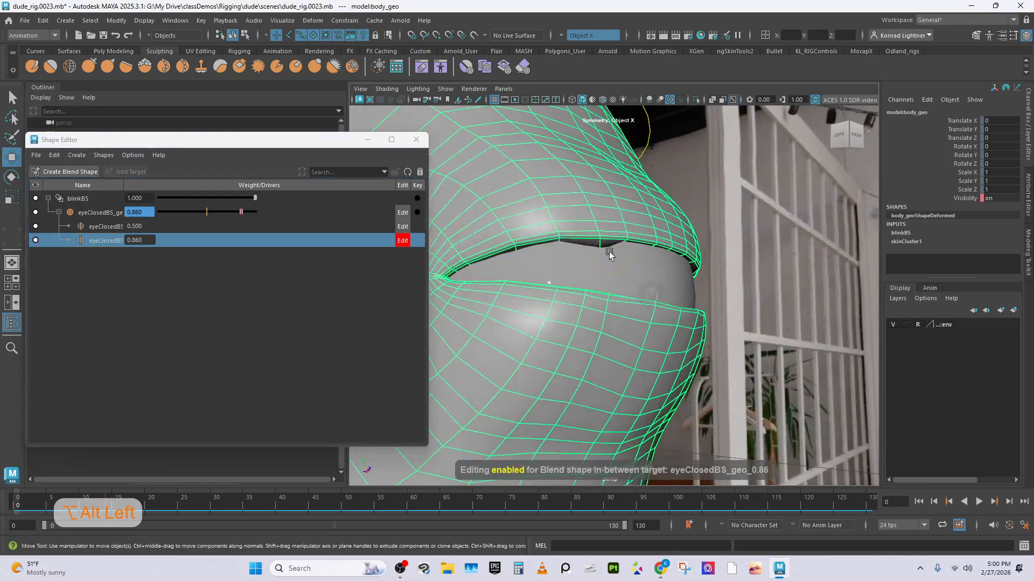
right_drag(625, 235, 623, 263)
click(666, 251)
alt+drag(648, 277, 806, 259)
drag(701, 360, 558, 233)
right_click(574, 221)
click(542, 219)
click(571, 262)
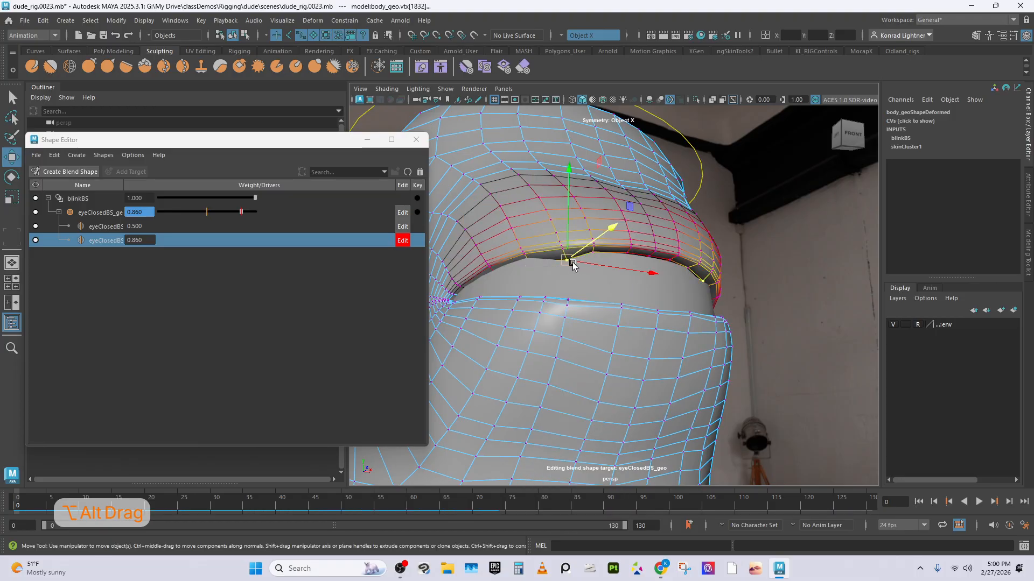
key(b)
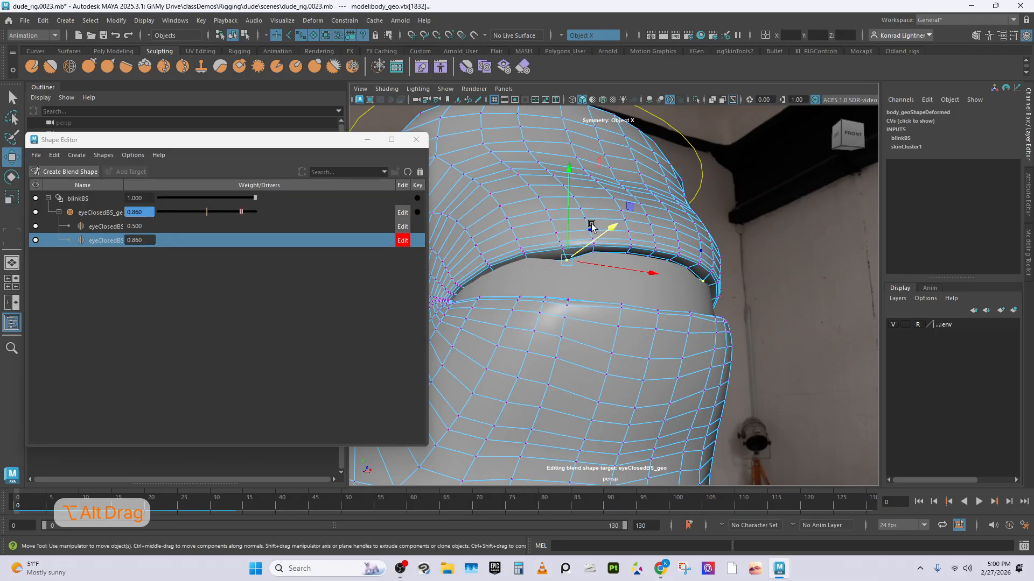
drag(567, 228, 567, 221)
Turn soft selection on and select a face on the lower eyelid's inner rim for the 0.86 in-between.
alt+drag(785, 305, 538, 237)
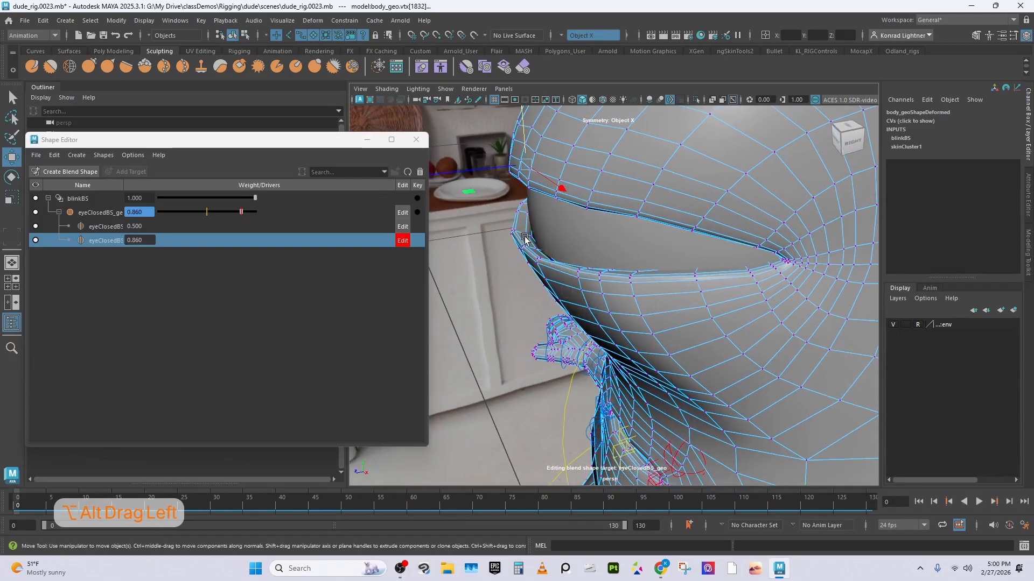
right_click(526, 233)
right_drag(526, 233, 527, 261)
click(530, 245)
key(b)
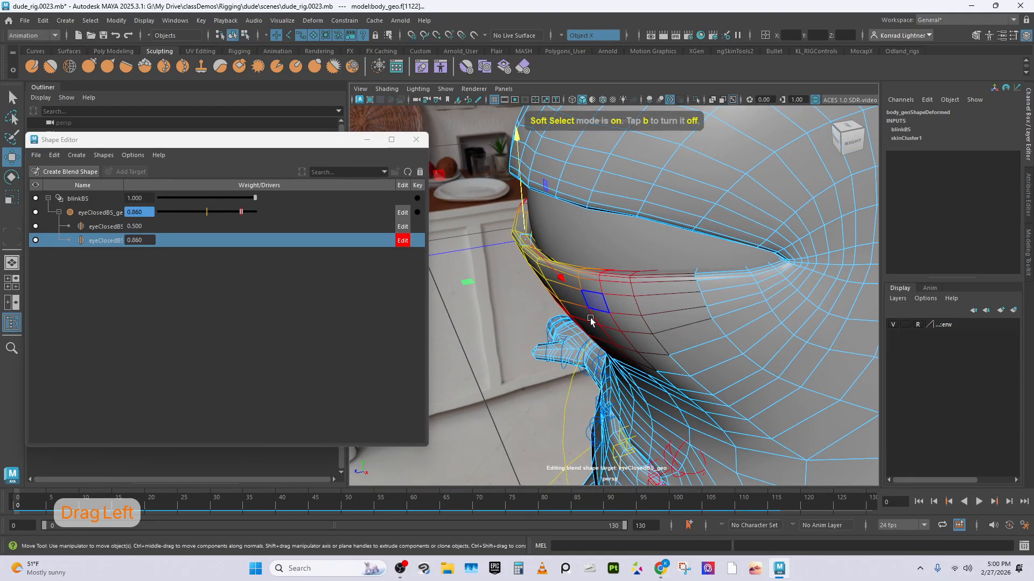
alt+middle_drag(555, 253, 629, 279)
alt+right_drag(543, 289, 607, 230)
alt+drag(608, 231, 526, 232)
click(608, 224)
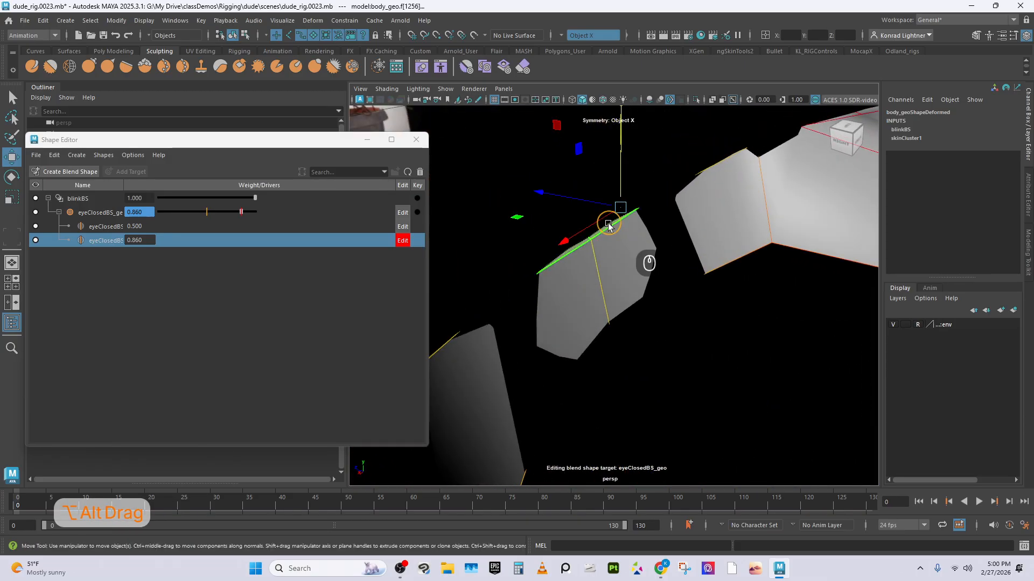
Undo the last lower eyelid edits, reduce the soft selection falloff and raise the lower lid rim slightly.
key(ctrl+z)
key(ctrl+z)
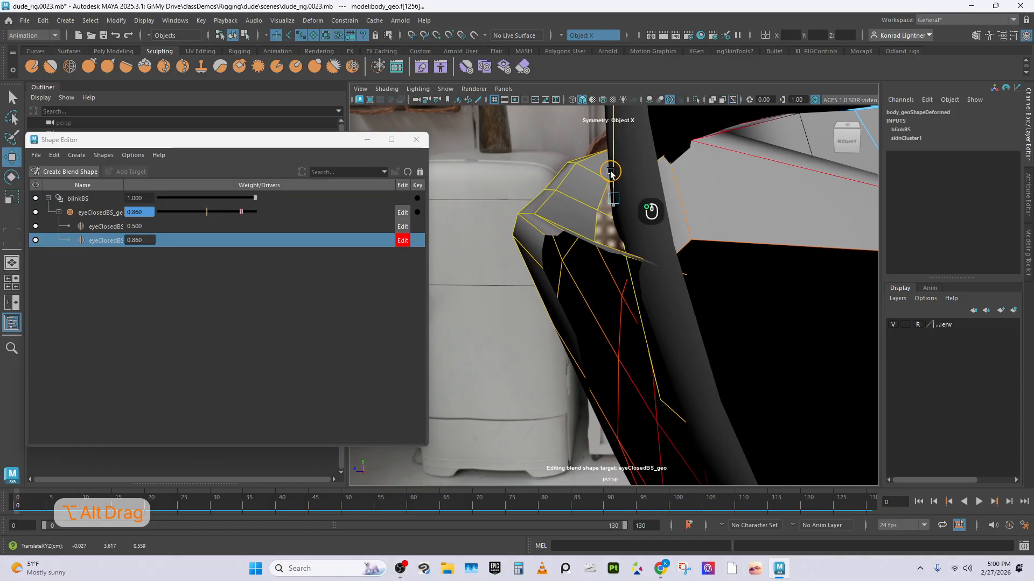
middle_drag(639, 216, 635, 251)
middle_drag(716, 263, 678, 255)
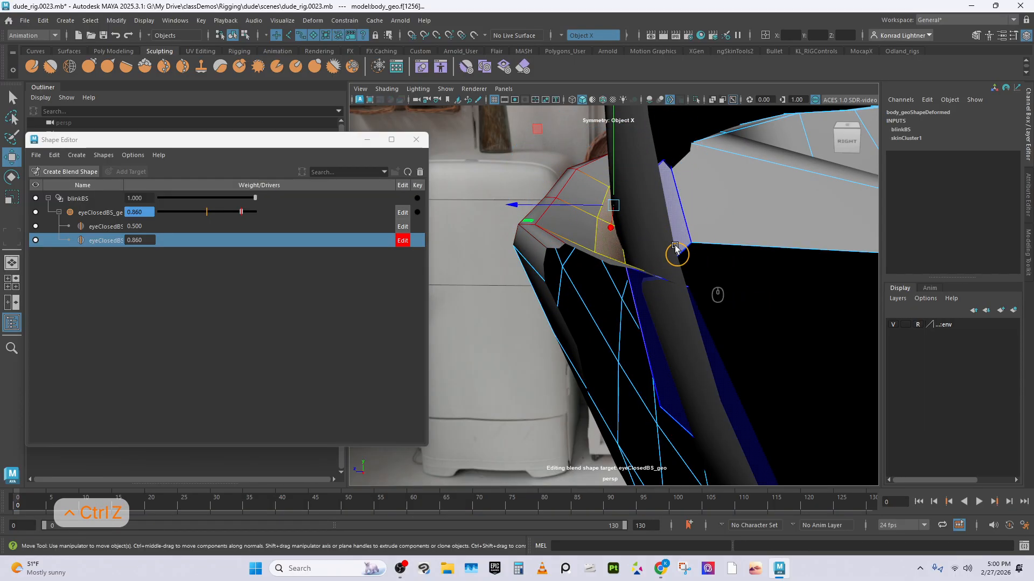
drag(612, 161, 615, 133)
Return to object mode and set the eyeClosedBS_geo weight to 0.
alt+drag(598, 232, 722, 240)
alt+right_drag(722, 240, 597, 226)
alt+drag(598, 226, 738, 237)
right_drag(554, 237, 672, 200)
drag(241, 210, 140, 240)
alt+right_drag(722, 315, 650, 304)
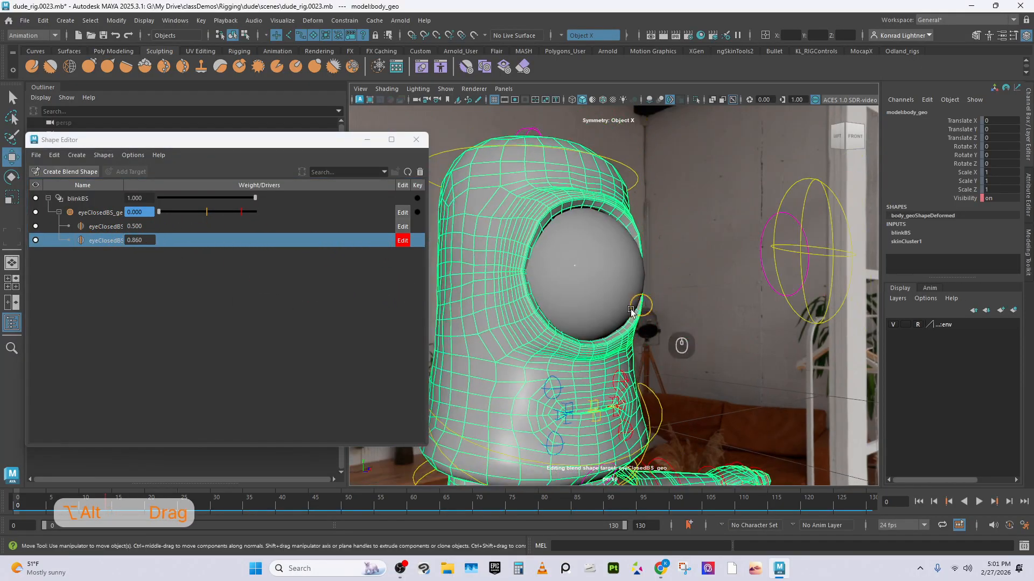
Bring the character's upper body into view and close the Shape Editor.
alt+middle_drag(649, 304, 656, 161)
alt+drag(738, 251, 696, 255)
alt+right_drag(696, 255, 598, 283)
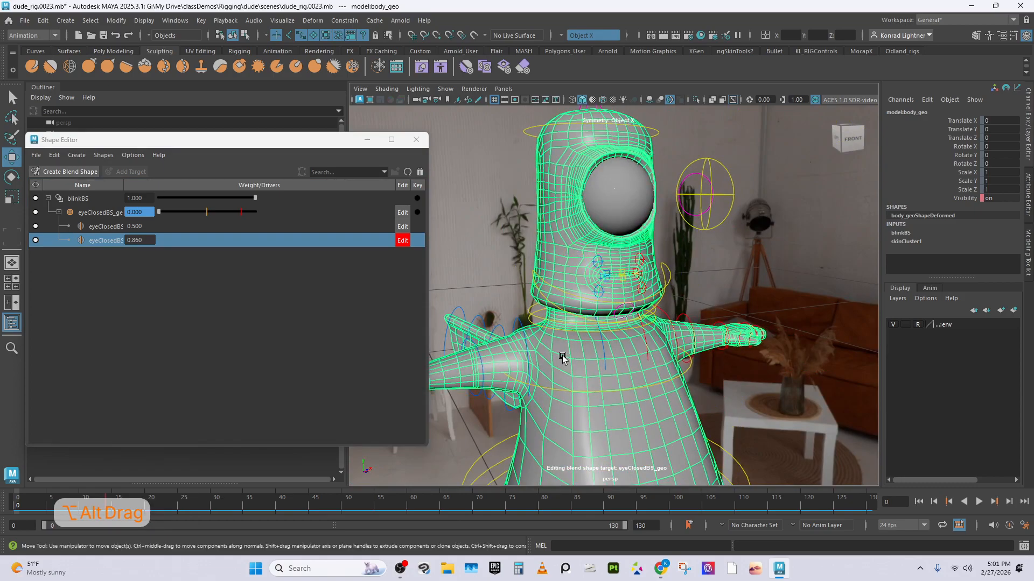
click(416, 139)
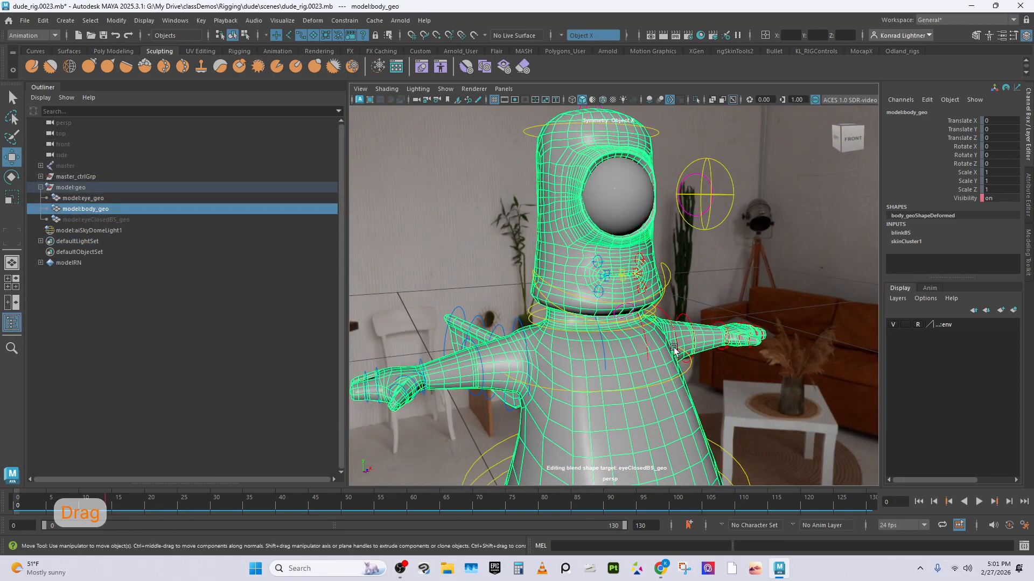
Key head_ctrl at frames 0 and 10, tilting the head to about 31.3 in Rotate Z at frame 10.
click(660, 141)
key(e)
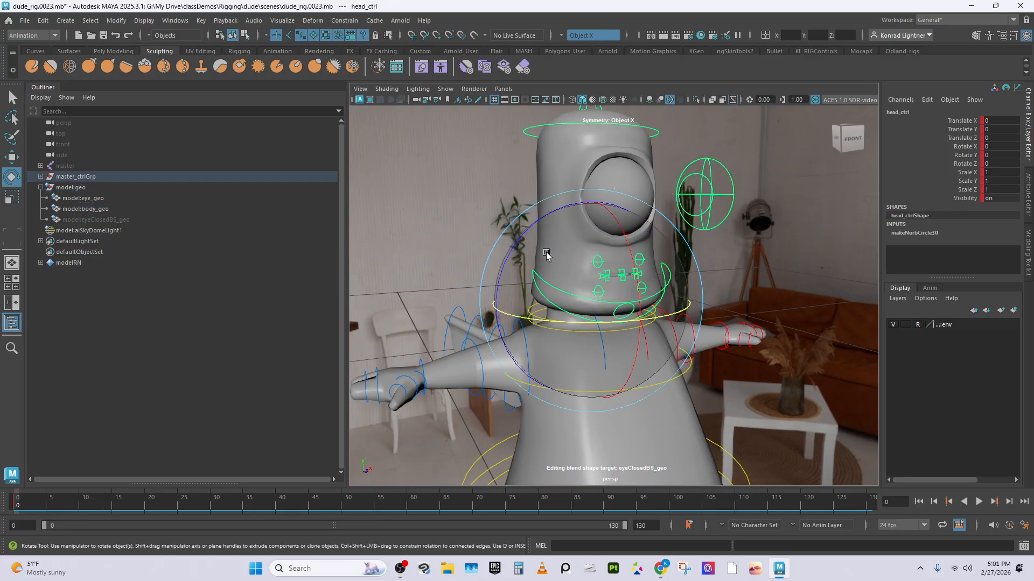
drag(518, 238, 477, 295)
mouse_move(20, 507)
mouse_down()
mouse_move(119, 511)
mouse_move(21, 509)
mouse_move(111, 506)
mouse_move(53, 491)
mouse_up()
key(s)
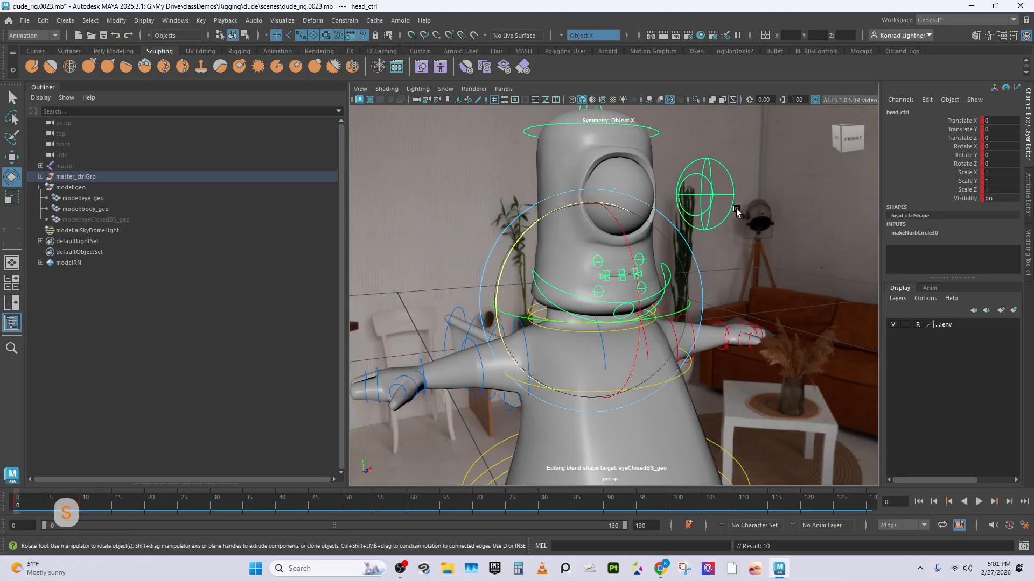
click(78, 501)
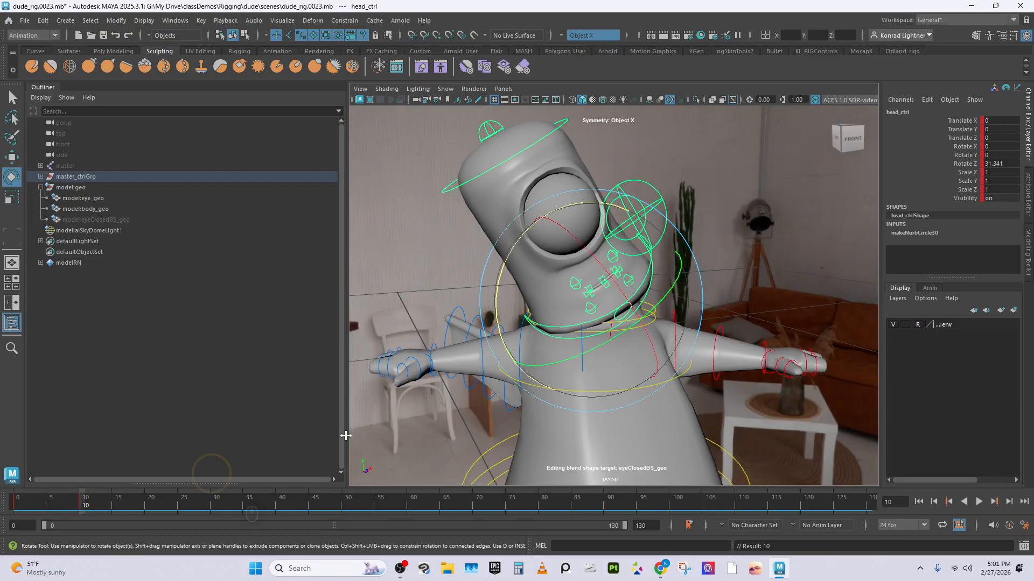
Test the blink on the tilted head by varying eye_ctrl's Blink value, and return it to 0.
click(660, 194)
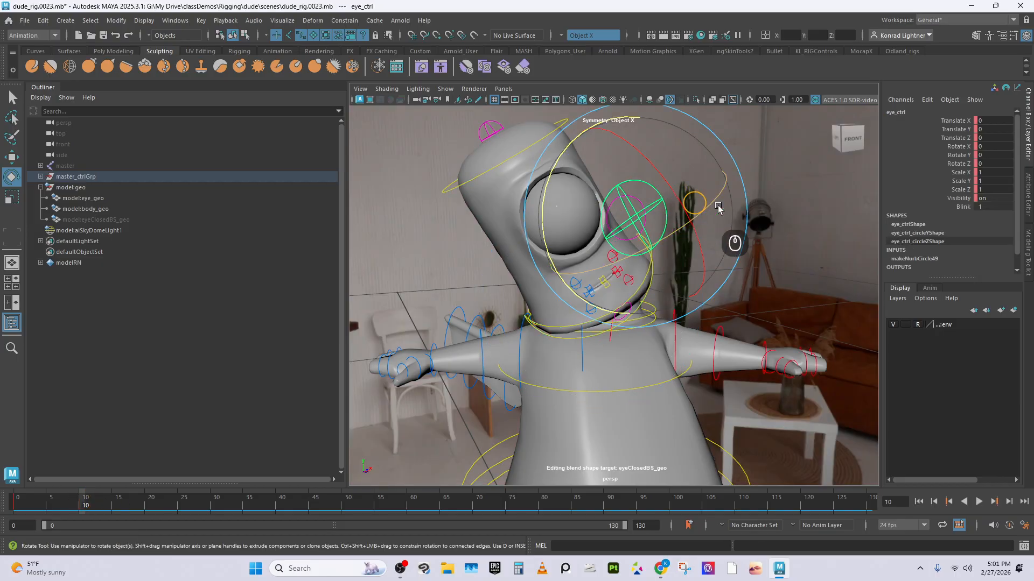
click(968, 208)
mouse_move(732, 263)
middle_down()
mouse_move(778, 264)
mouse_move(647, 265)
mouse_move(727, 271)
middle_up()
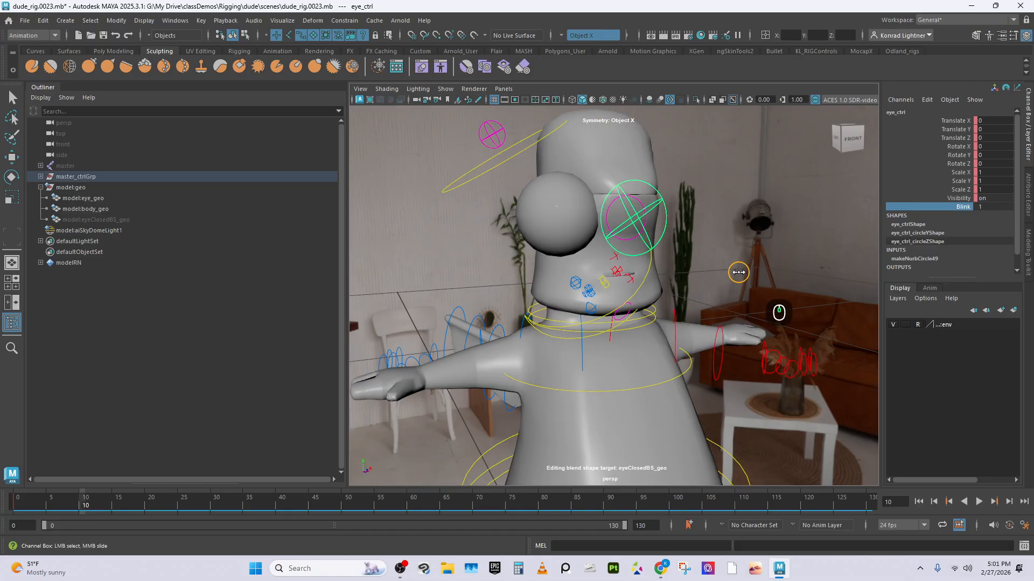
mouse_move(717, 314)
alt+mouse_down()
mouse_move(640, 320)
mouse_move(609, 309)
mouse_move(669, 317)
mouse_move(716, 302)
alt+mouse_up()
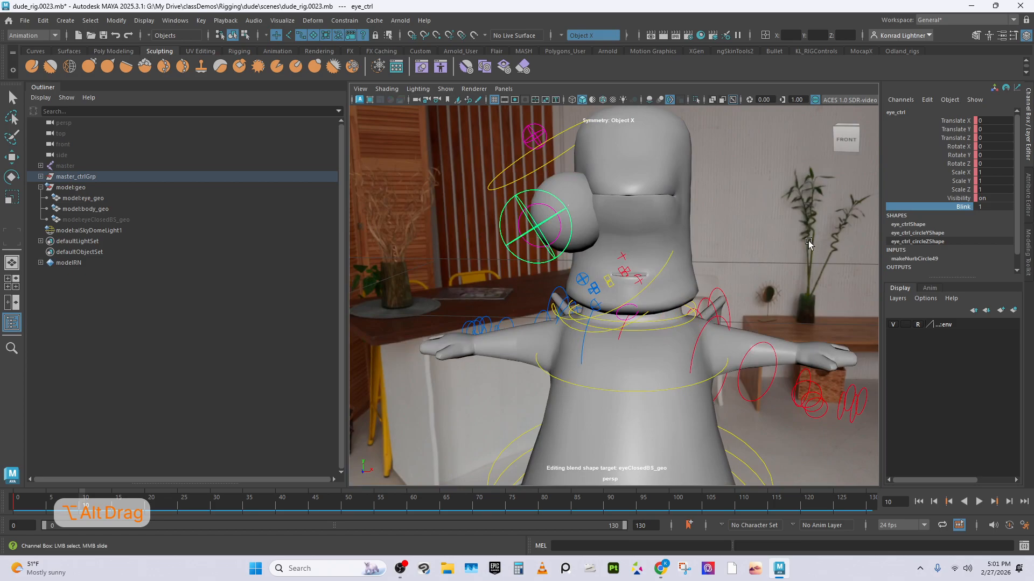
middle_drag(726, 252, 759, 267)
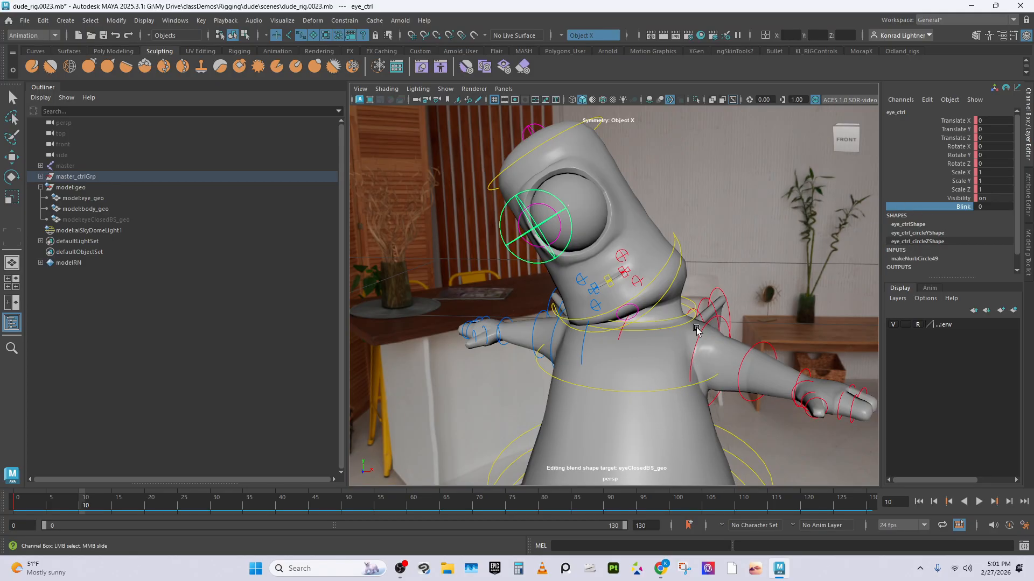
Unhide the master joint hierarchy so the skeleton shows over the character.
click(161, 166)
key(e)
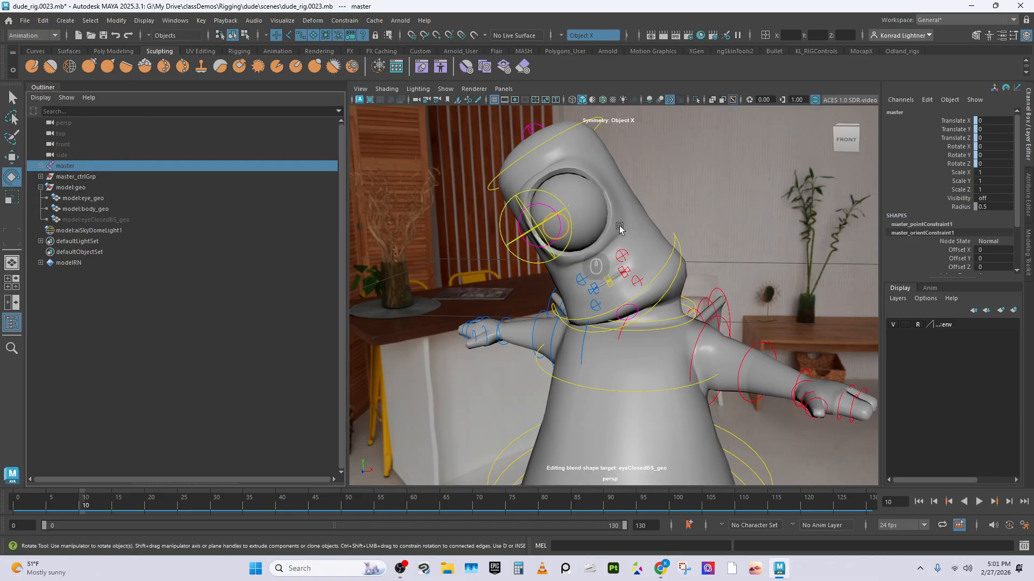
key(shift+h)
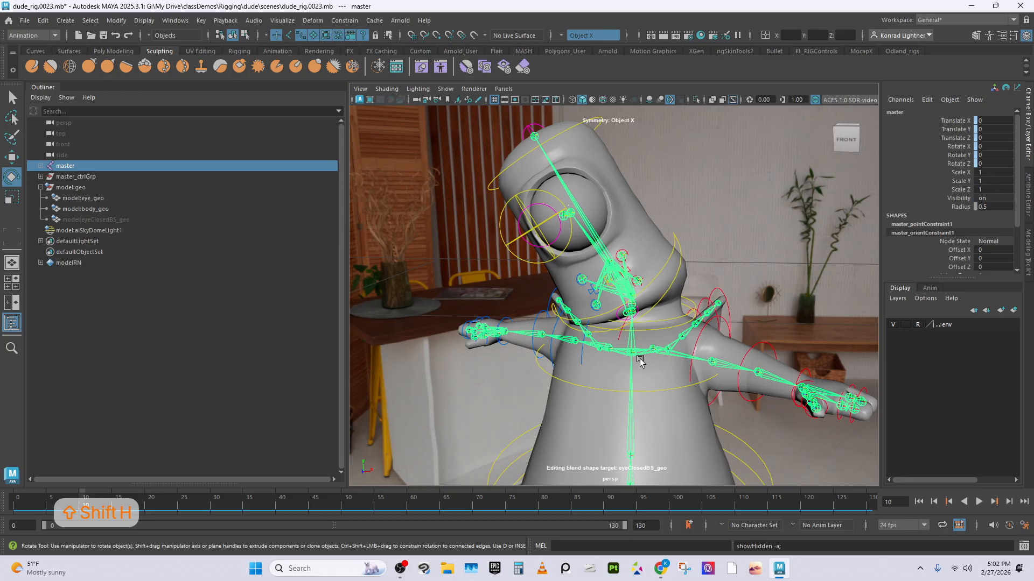
List all inputs of body_geo and move the blinkBS blend shape below skinCluster1 in the deformation order.
right_drag(627, 353, 703, 513)
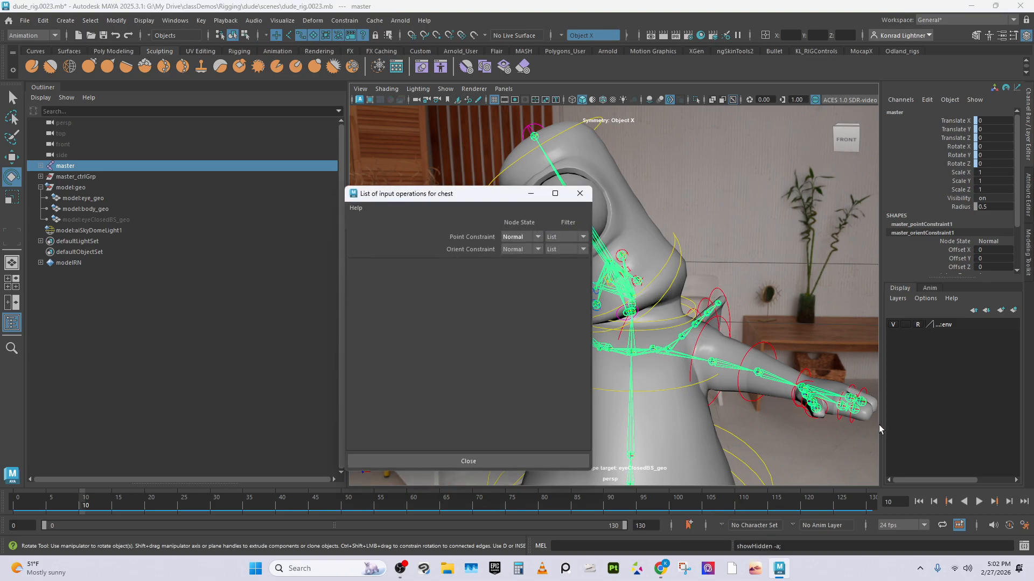
click(580, 194)
click(651, 223)
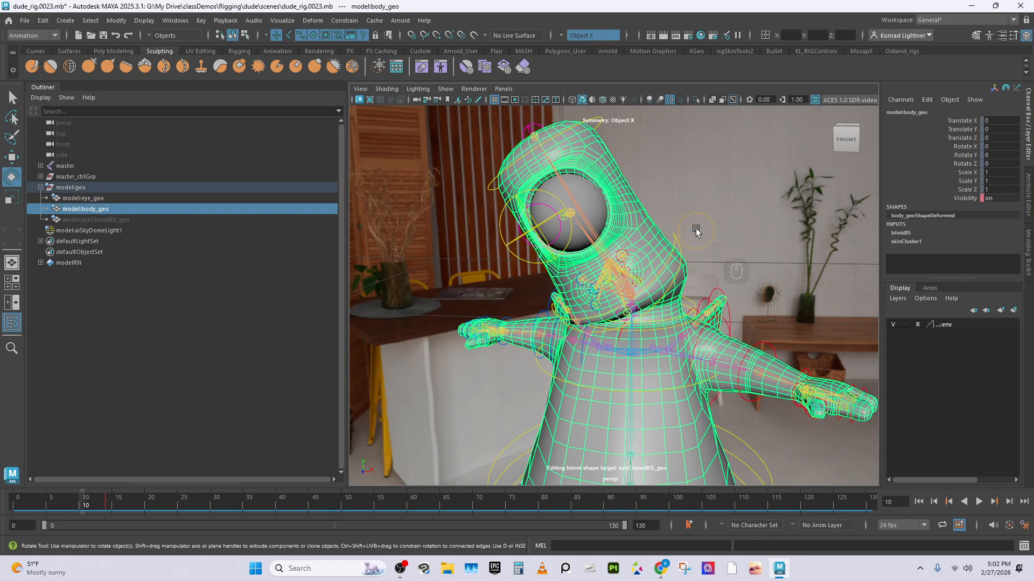
right_click(632, 214)
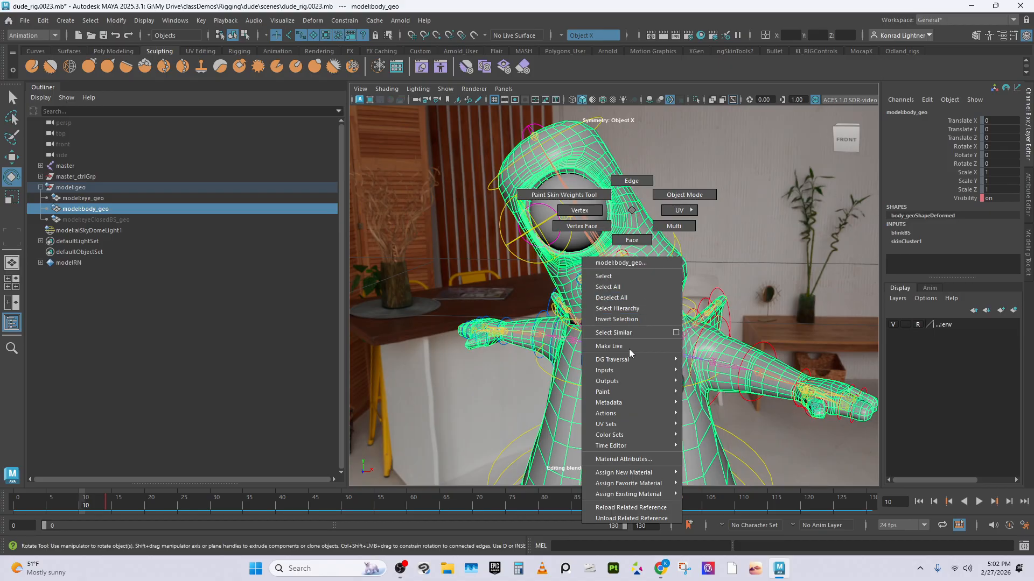
mouse_move(630, 370)
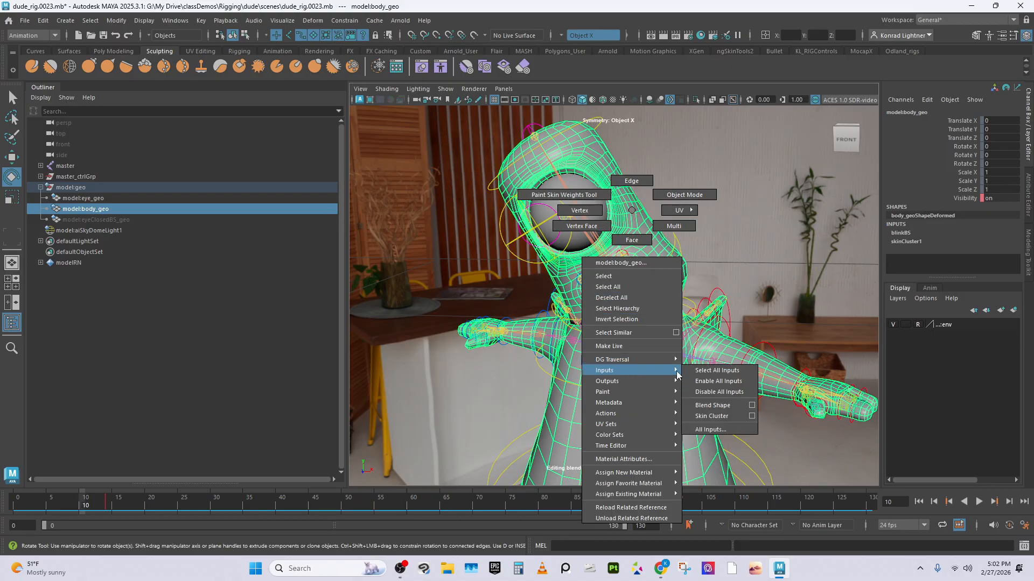
click(711, 429)
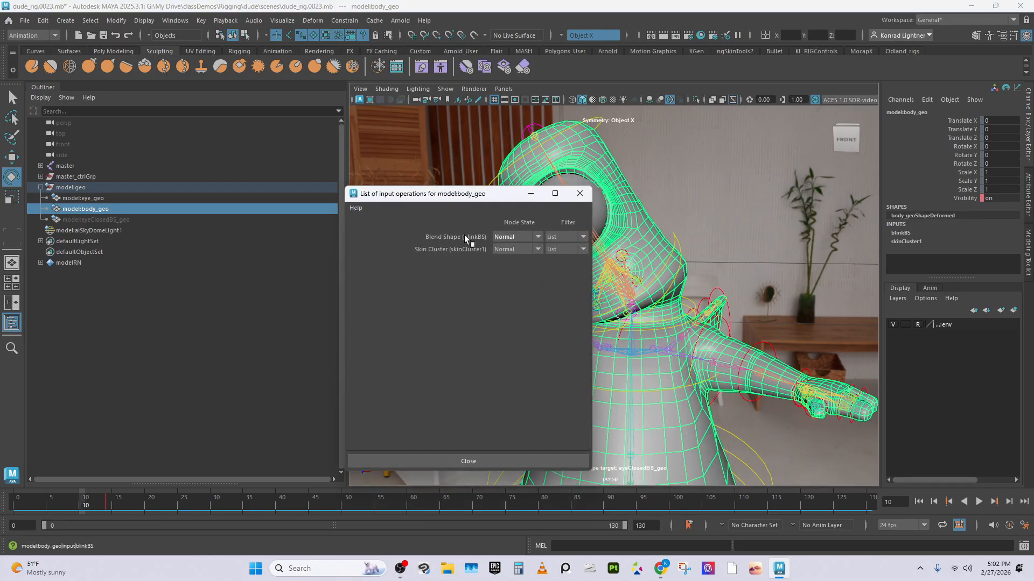
middle_drag(467, 235, 471, 255)
click(501, 460)
At frame 22, test the blink again by varying eye_ctrl's Blink value, check it from several angles and return it to 0.
alt+drag(646, 435, 635, 386)
drag(72, 508, 165, 506)
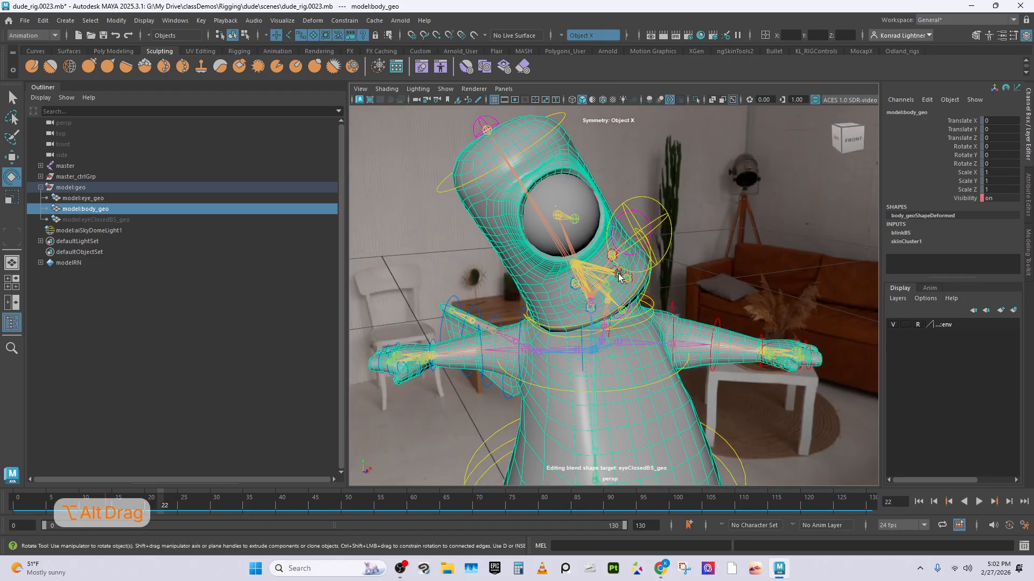
click(676, 216)
click(963, 206)
middle_drag(861, 226, 718, 254)
alt+right_drag(718, 253, 580, 359)
alt+drag(580, 359, 499, 314)
middle_drag(557, 348, 536, 331)
alt+drag(536, 331, 622, 312)
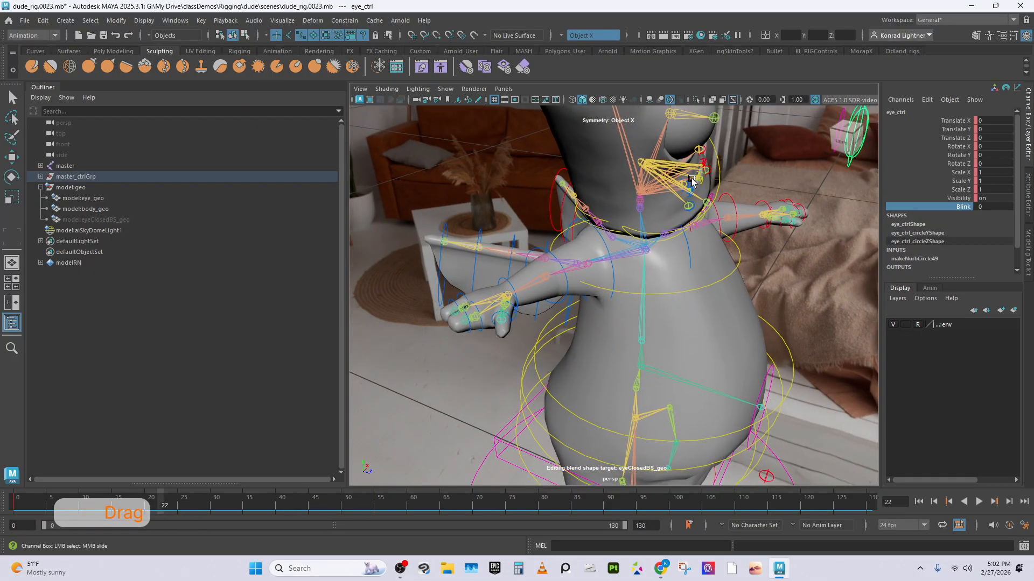